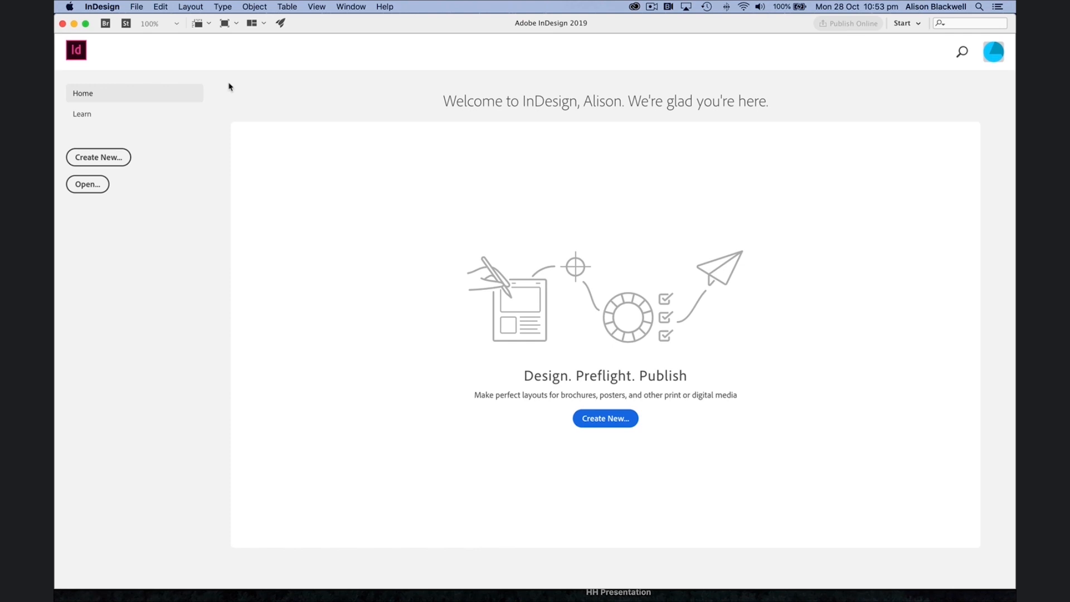
Step: Open the Library Poster.indd document
click(135, 7)
click(140, 32)
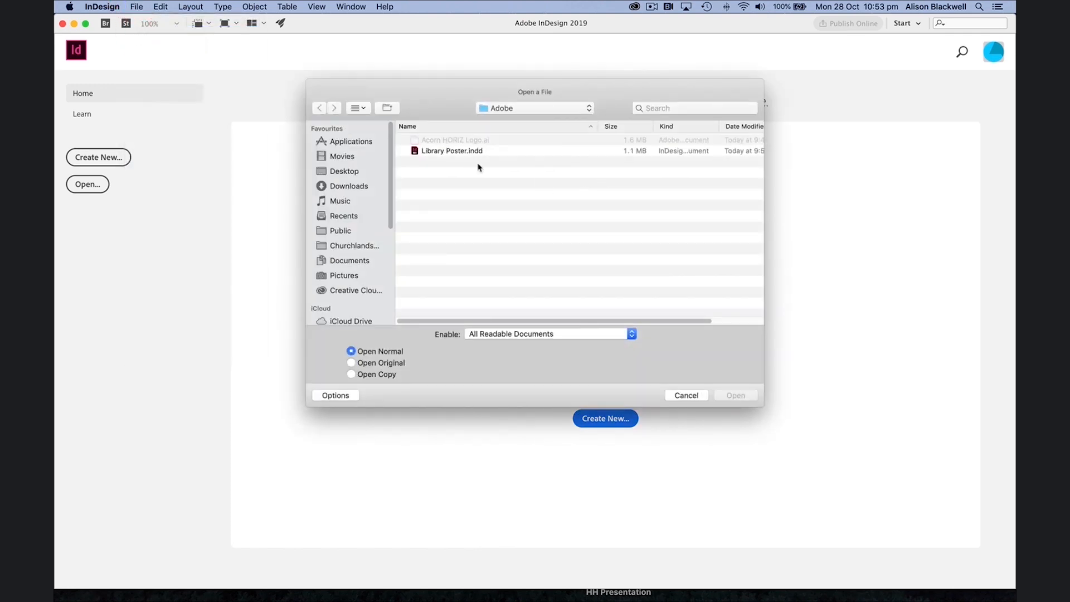
double_click(454, 151)
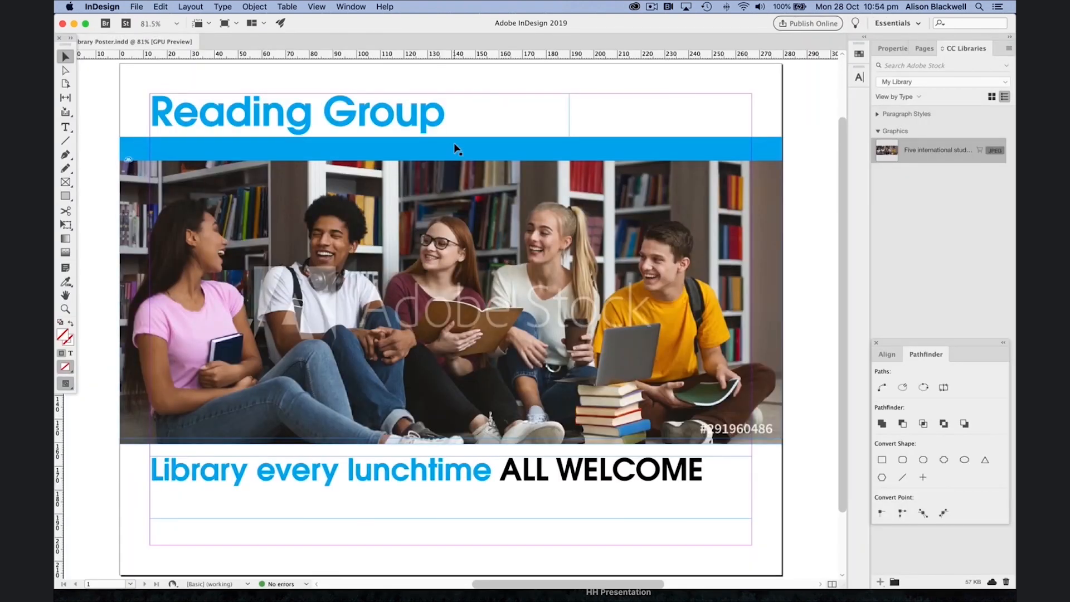
Step: Draw a frame in the lower right of the poster and place the Acorn HORIZ Logo.ai file into it
click(66, 181)
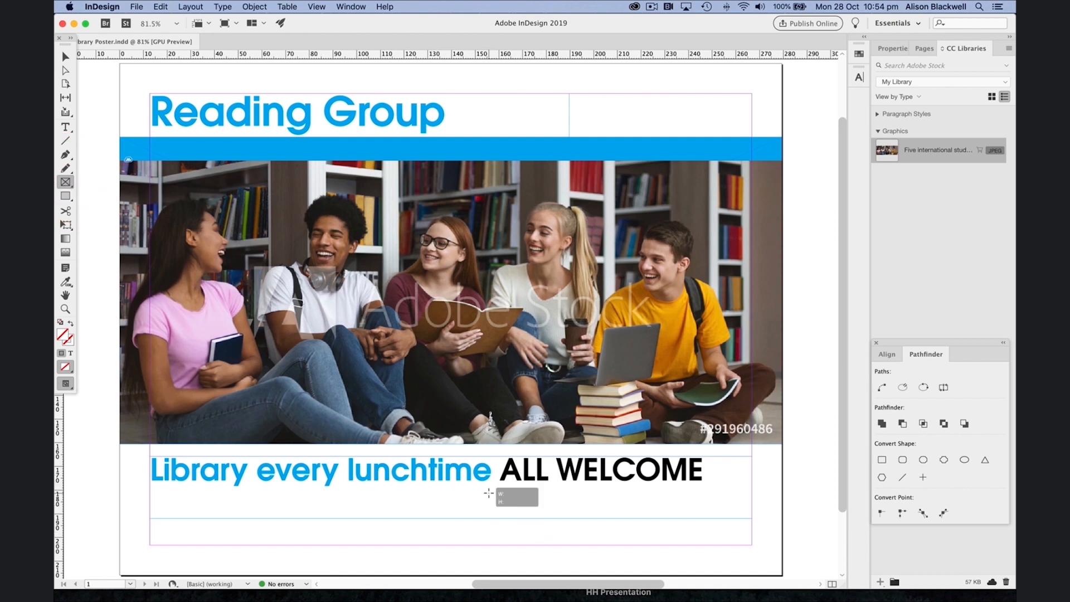
drag(483, 491, 767, 569)
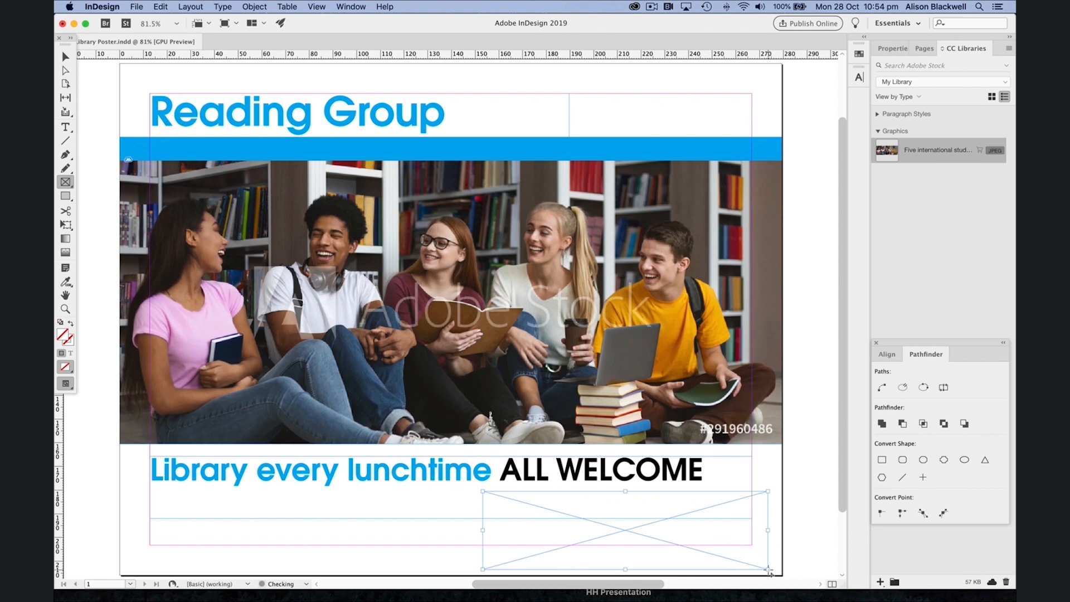
click(138, 7)
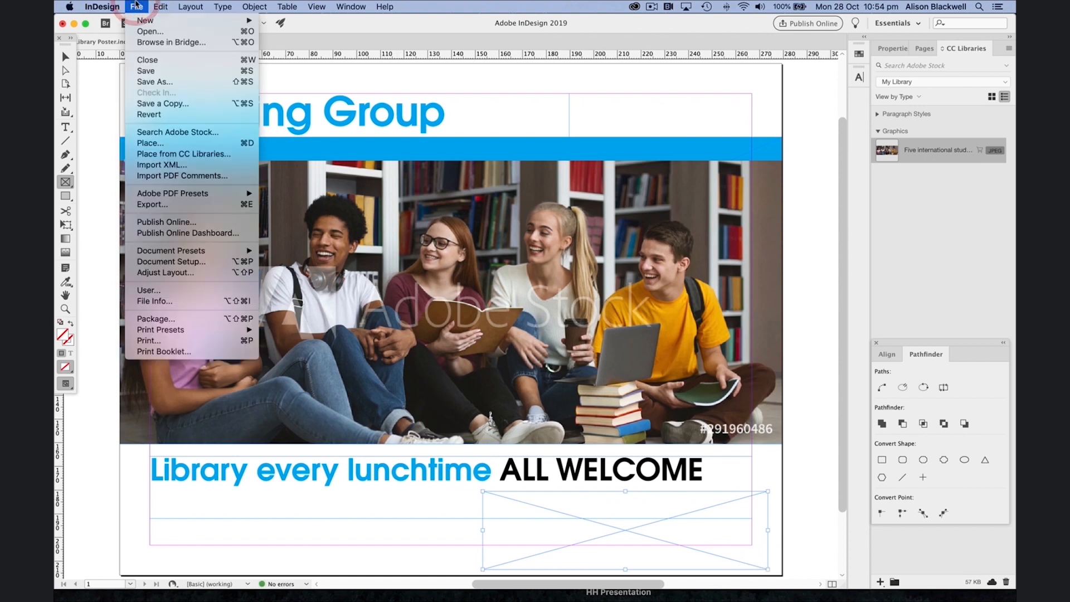
click(165, 144)
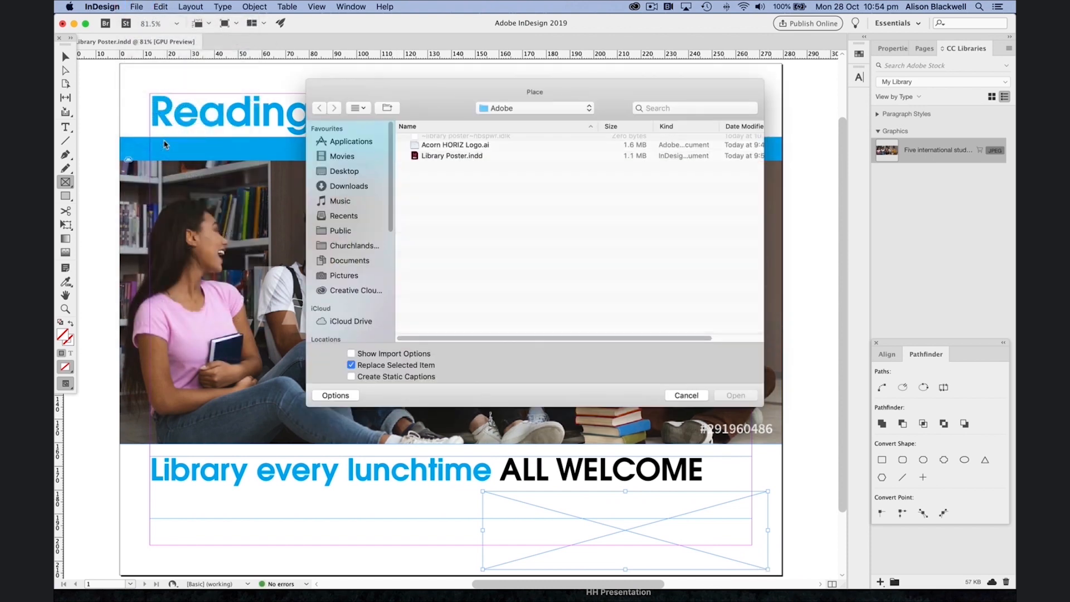
double_click(458, 152)
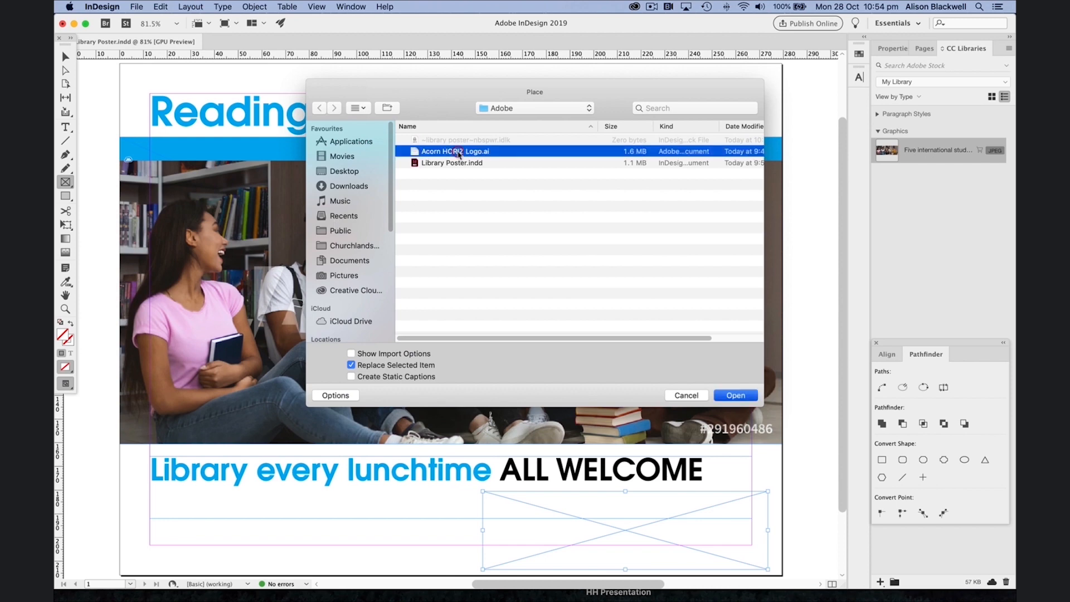
Step: Fit the logo content proportionally within its frame and nudge the logo frame slightly upward
click(254, 6)
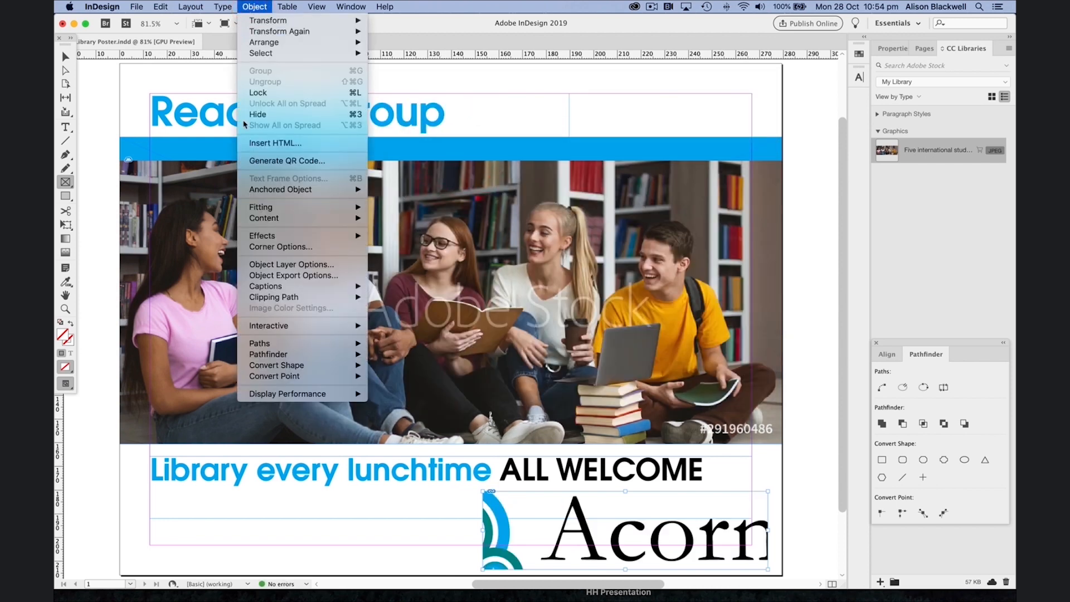
mouse_move(285, 209)
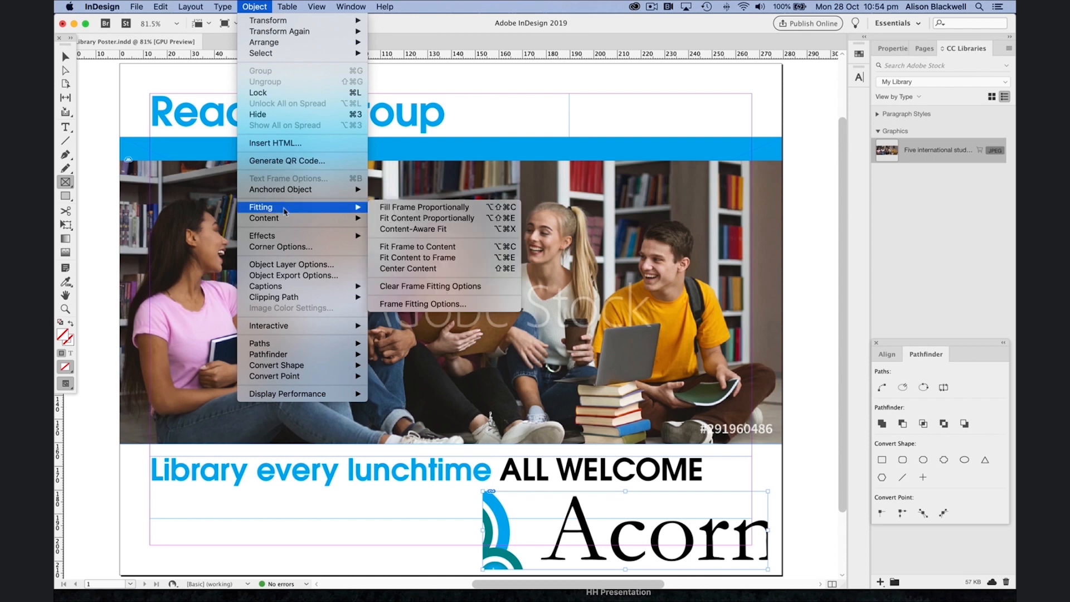
click(410, 219)
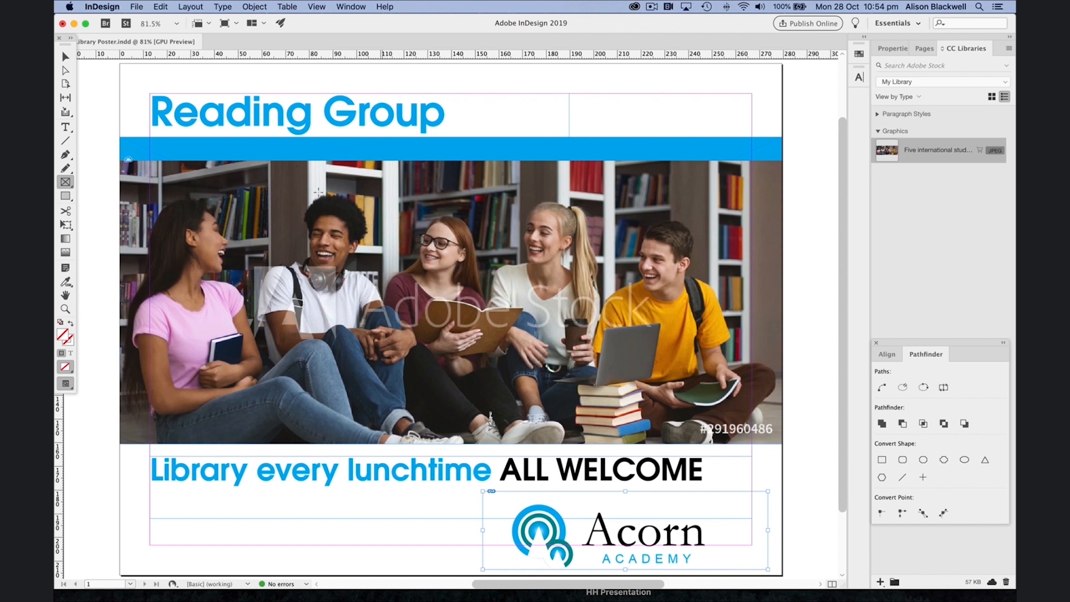
click(65, 56)
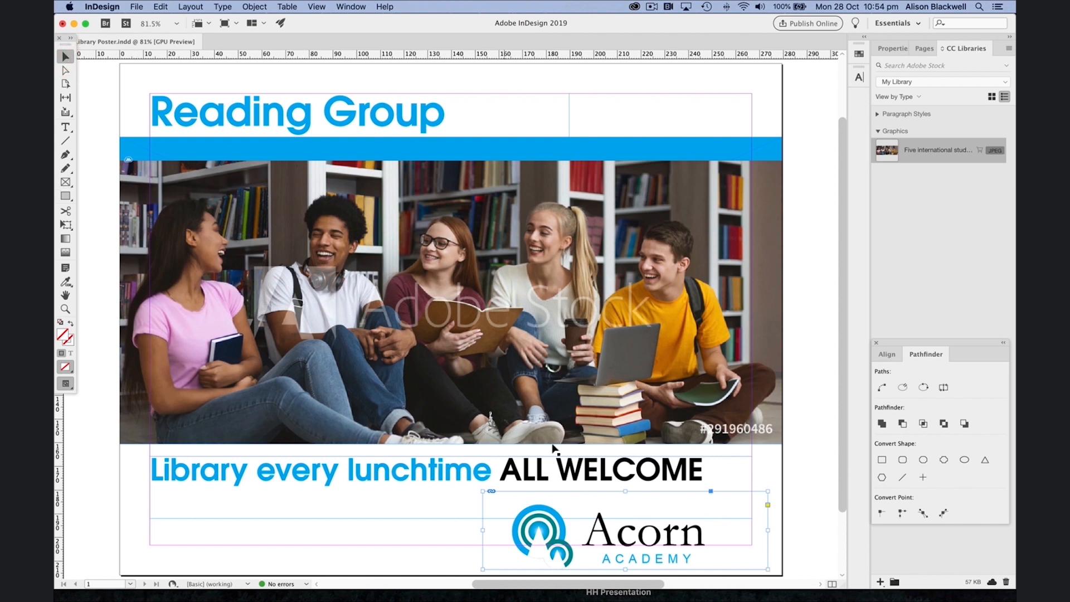
drag(639, 557, 647, 544)
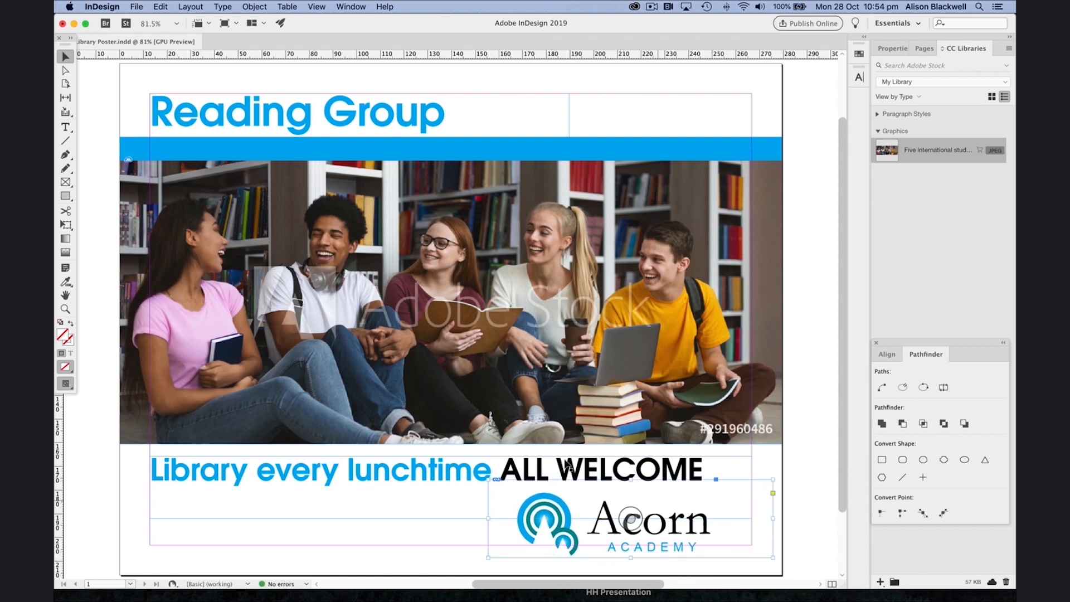
Step: Duplicate the top blue band and move the copy down to just below the photo
click(662, 147)
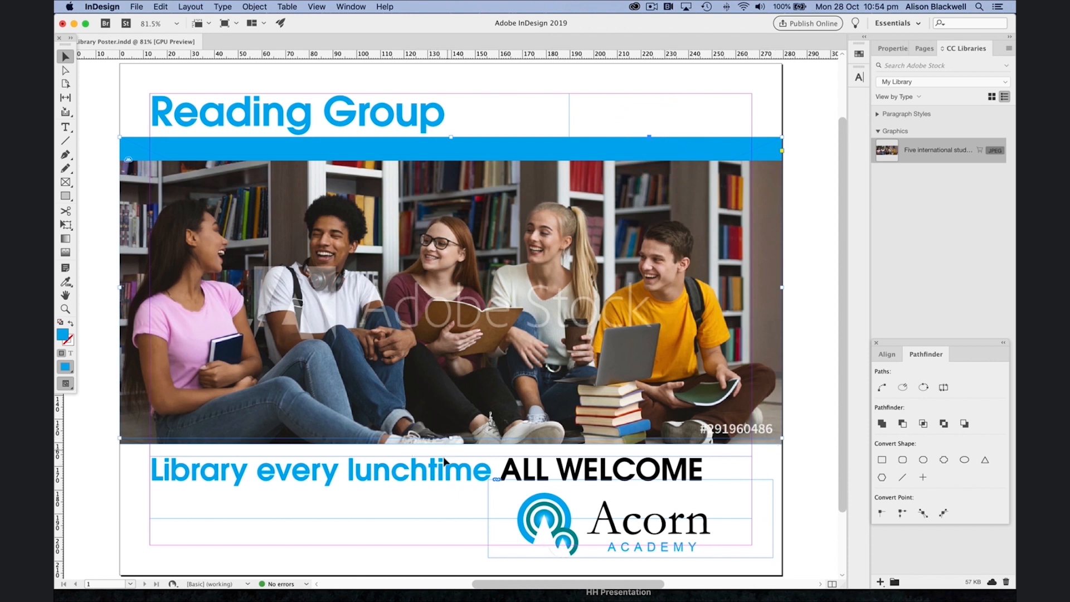
drag(450, 438, 461, 470)
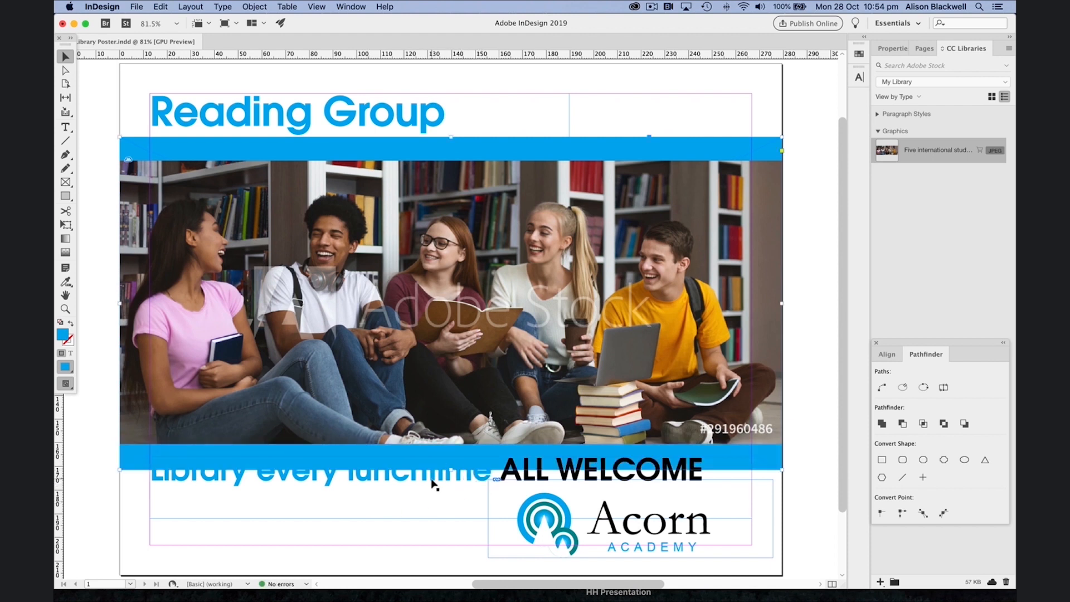
Step: Select the 'Library every lunchtime' text and color it with the Paper swatch
click(405, 480)
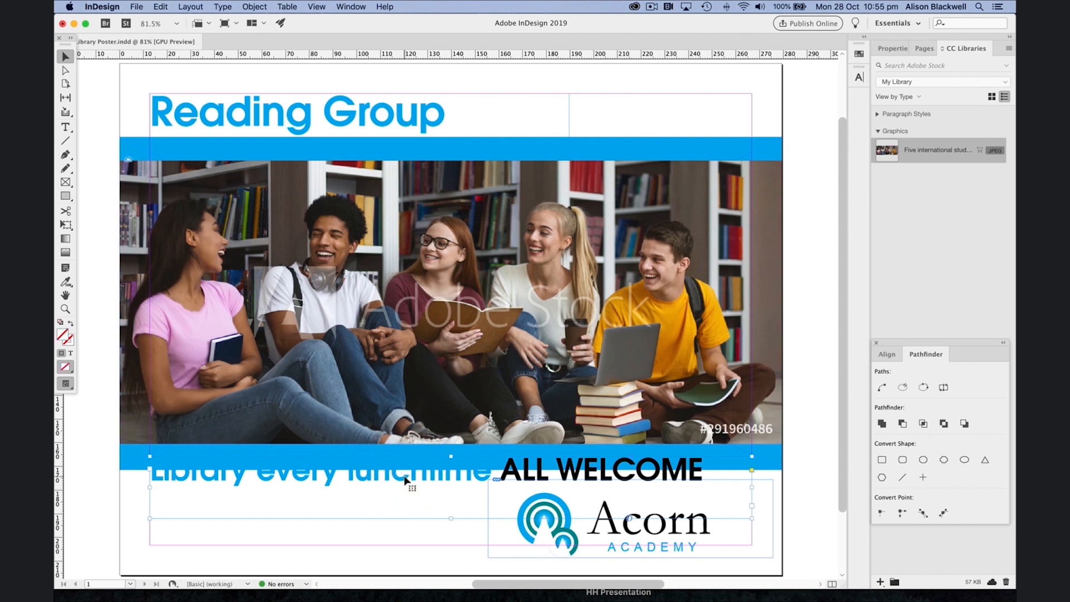
double_click(405, 478)
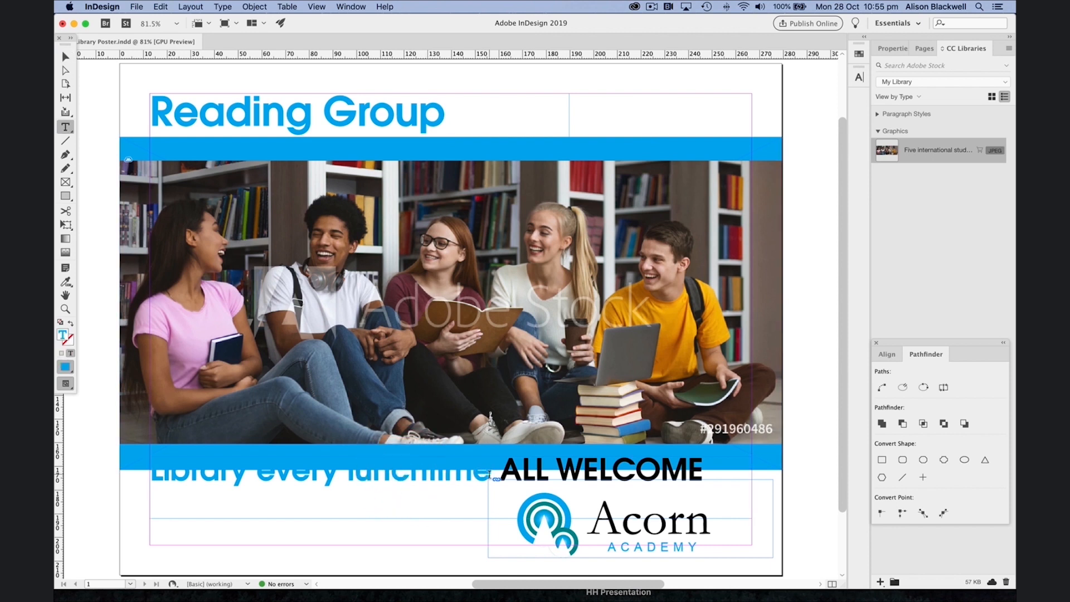
drag(490, 472, 102, 466)
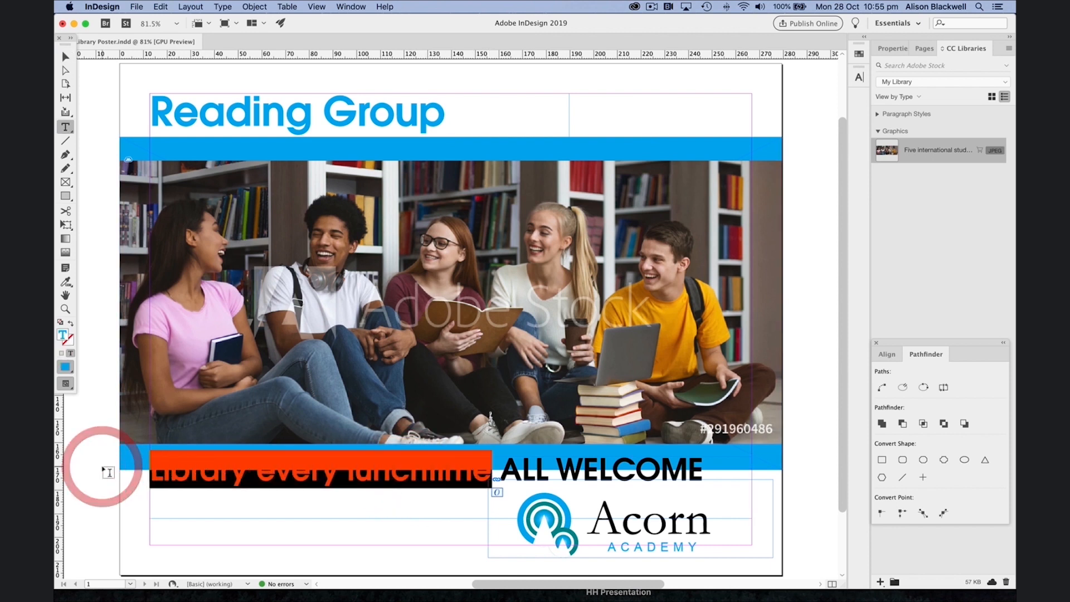
click(856, 56)
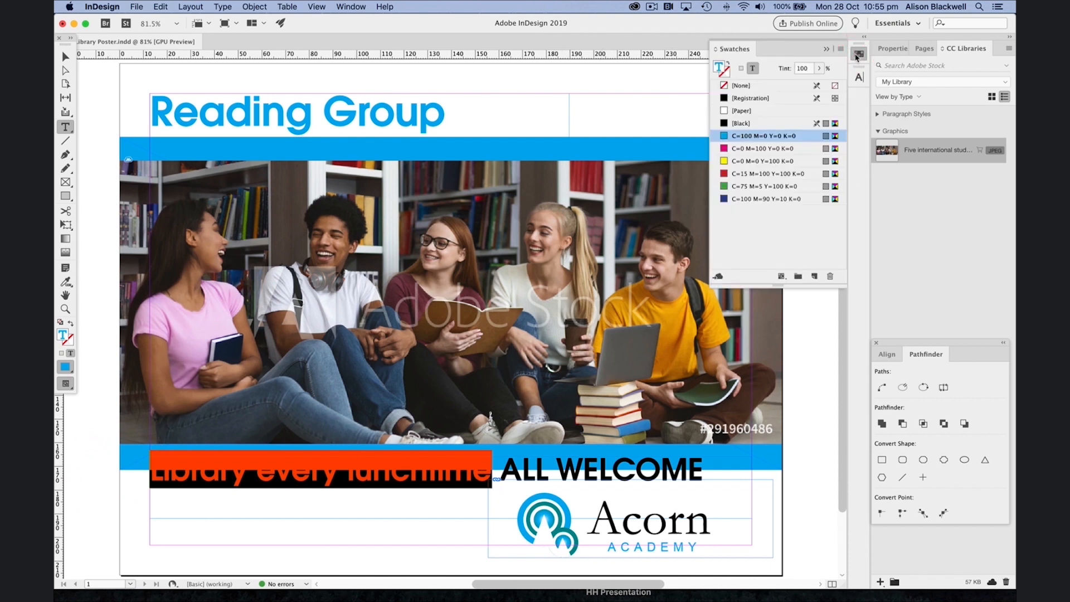
click(718, 67)
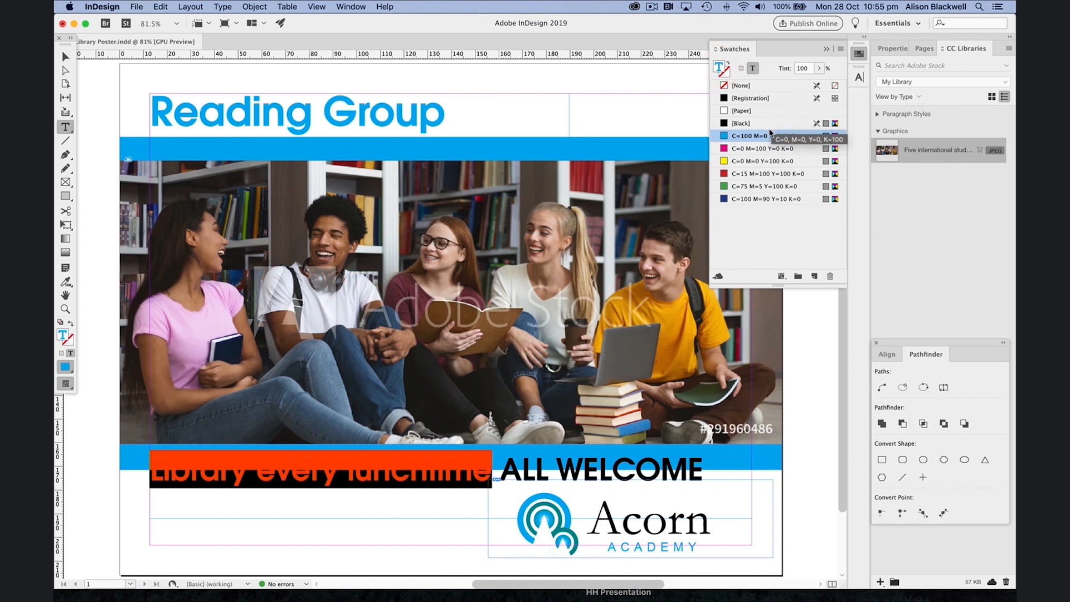
click(746, 111)
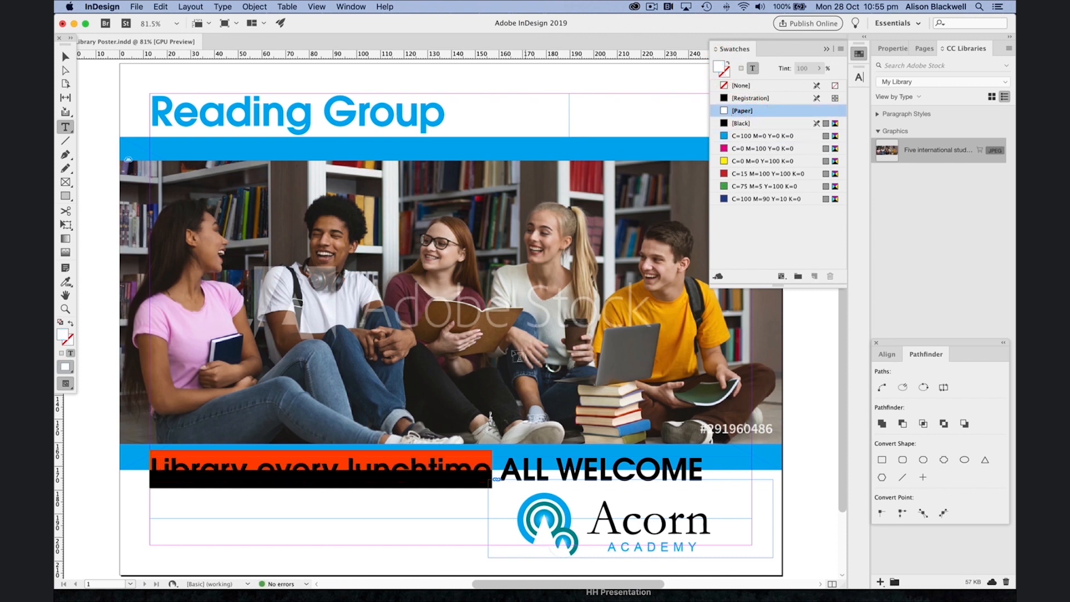
click(464, 470)
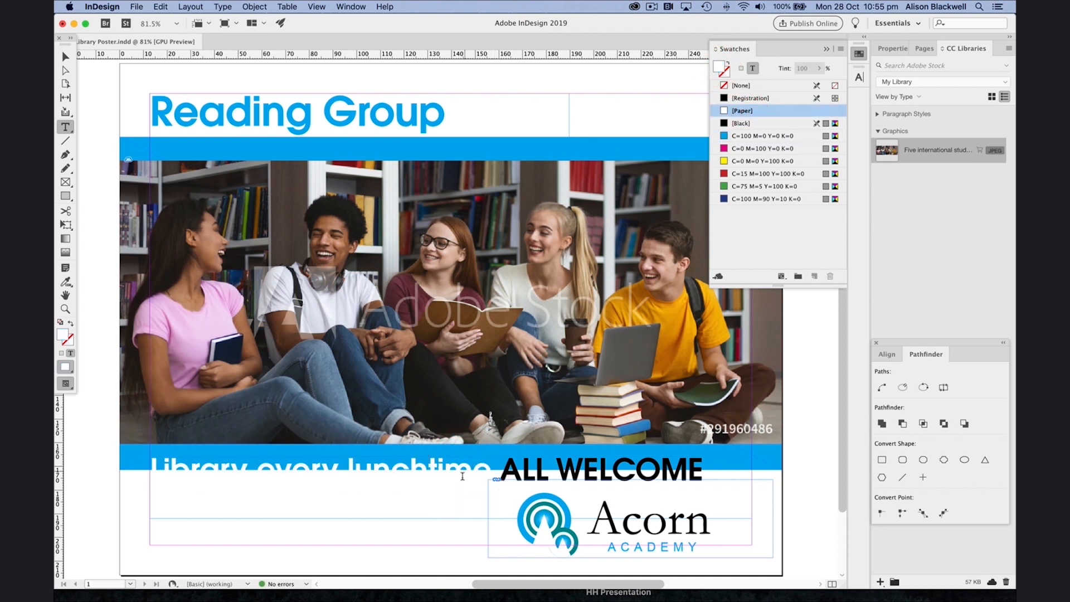
Step: Stretch the lower blue band downward so it sits behind the whole 'Library every lunchtime ALL WELCOME' line
click(65, 57)
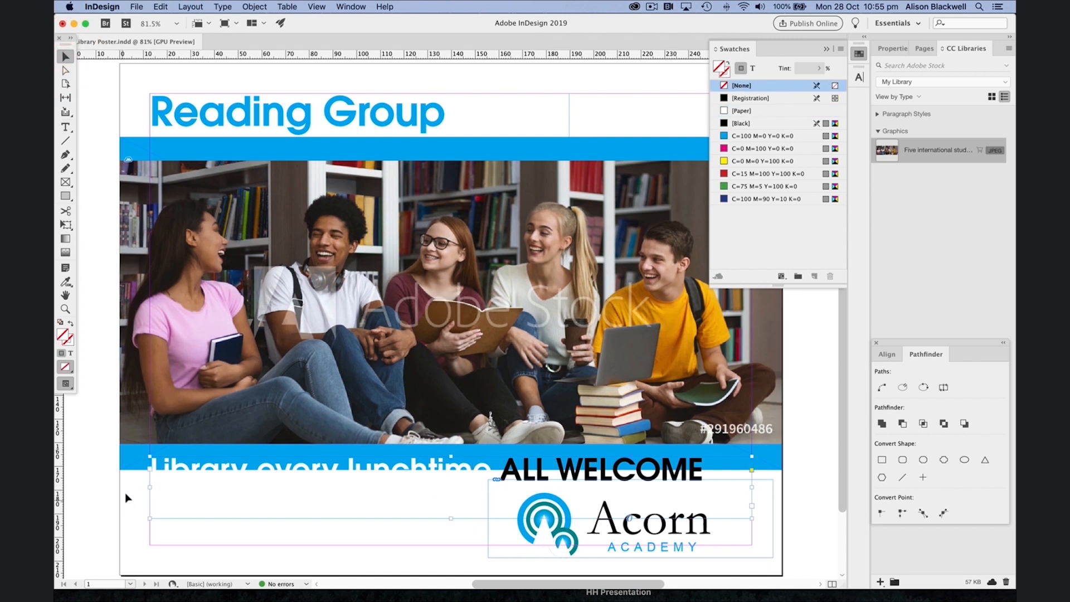
click(133, 463)
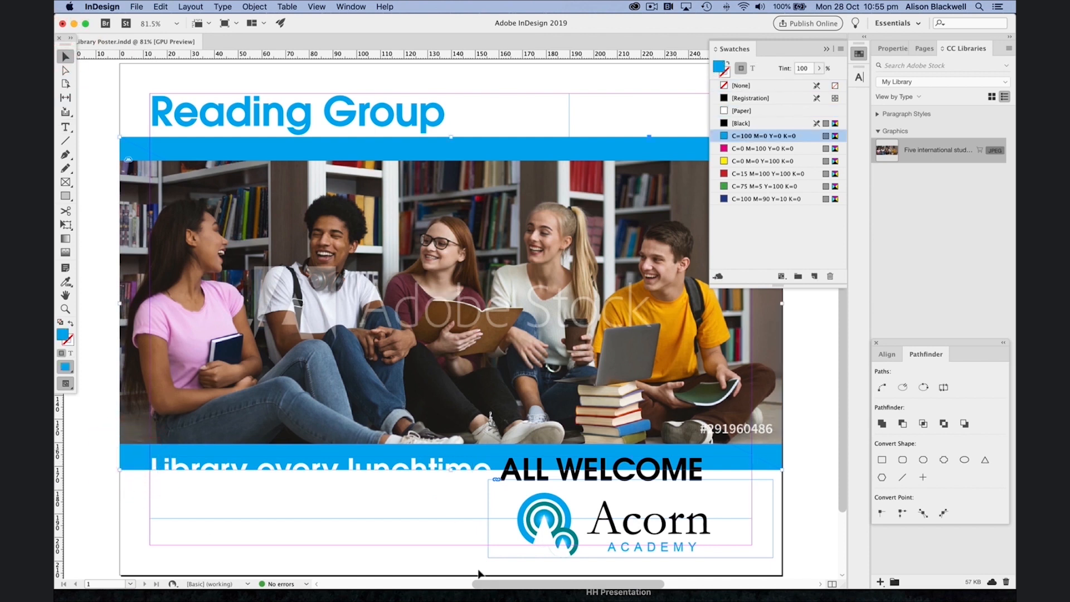
drag(452, 469, 452, 487)
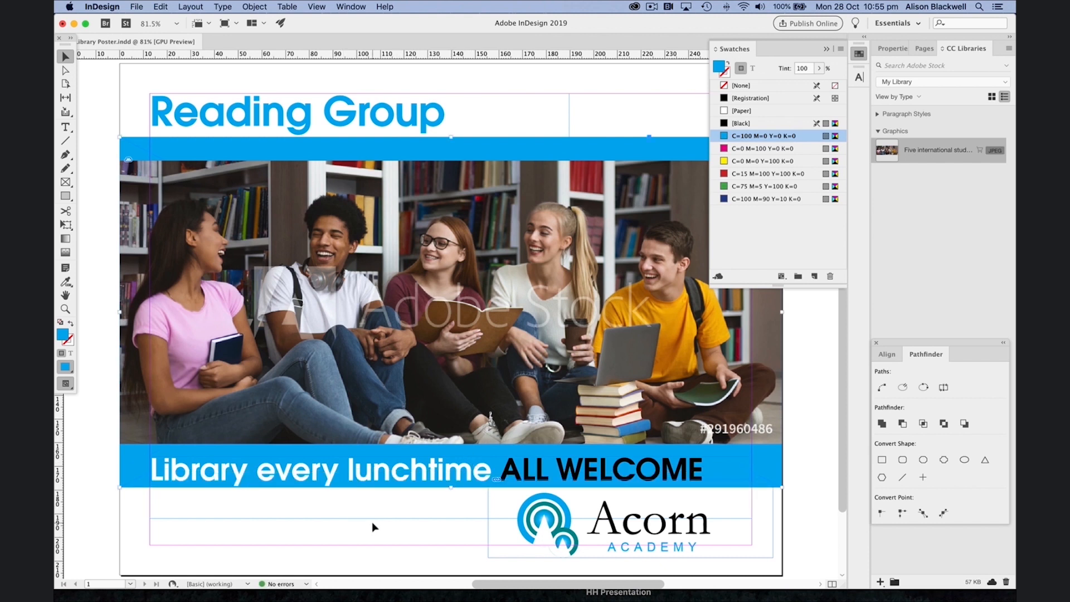
click(107, 531)
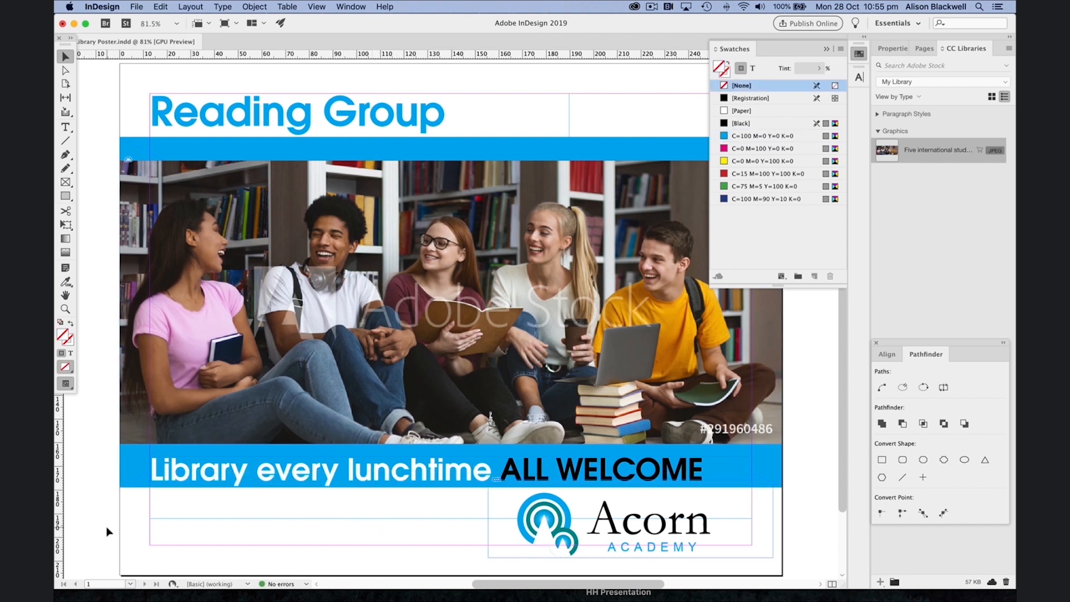
Step: Set the type to ITC Avant Garde Gothic Medium at 18 pt for new text
click(859, 77)
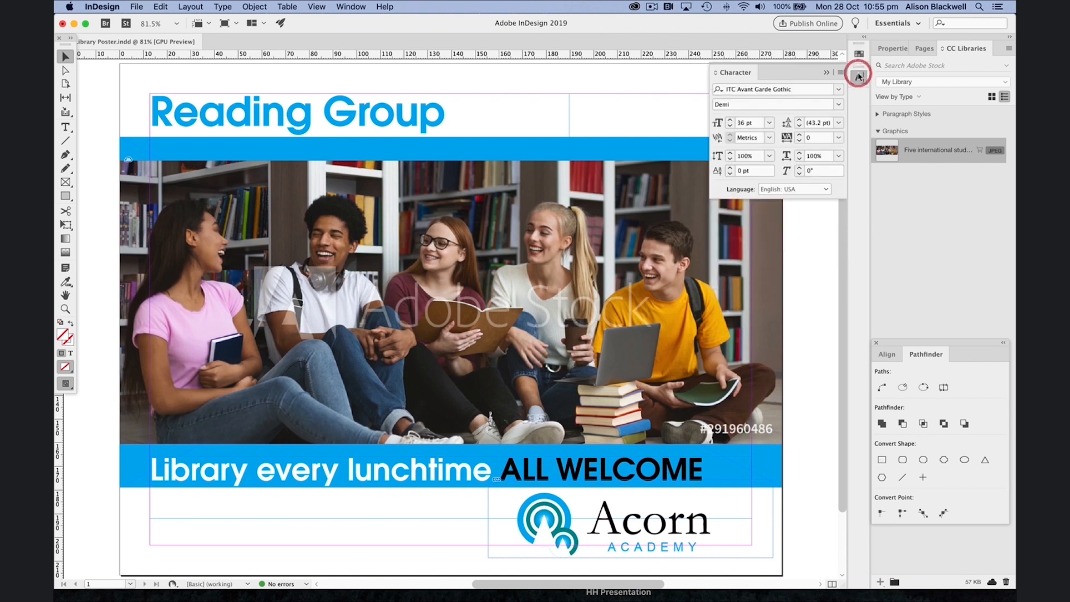
key(t)
click(837, 104)
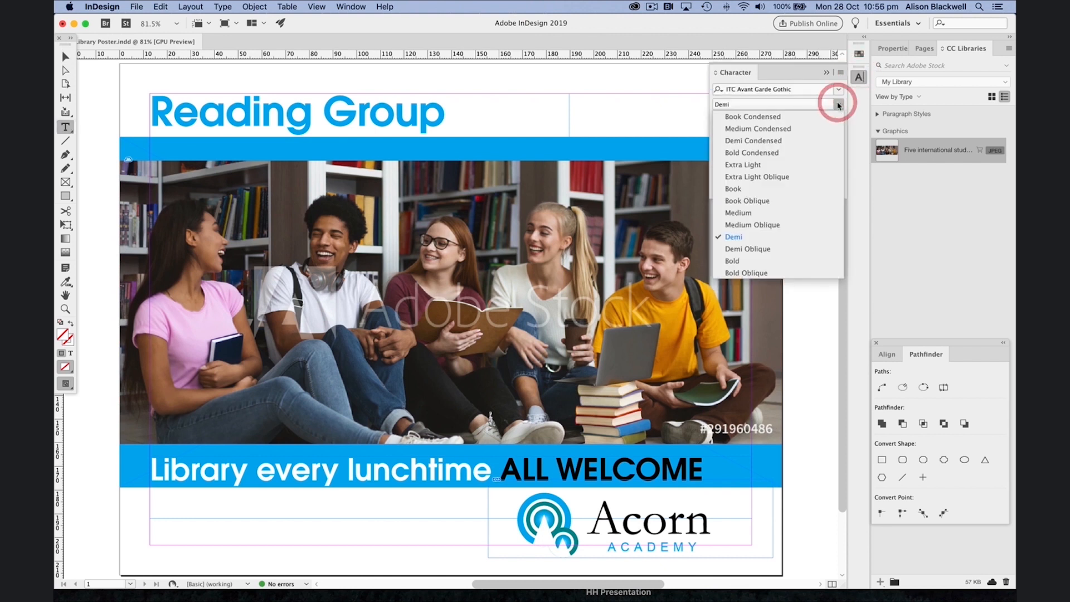
click(787, 217)
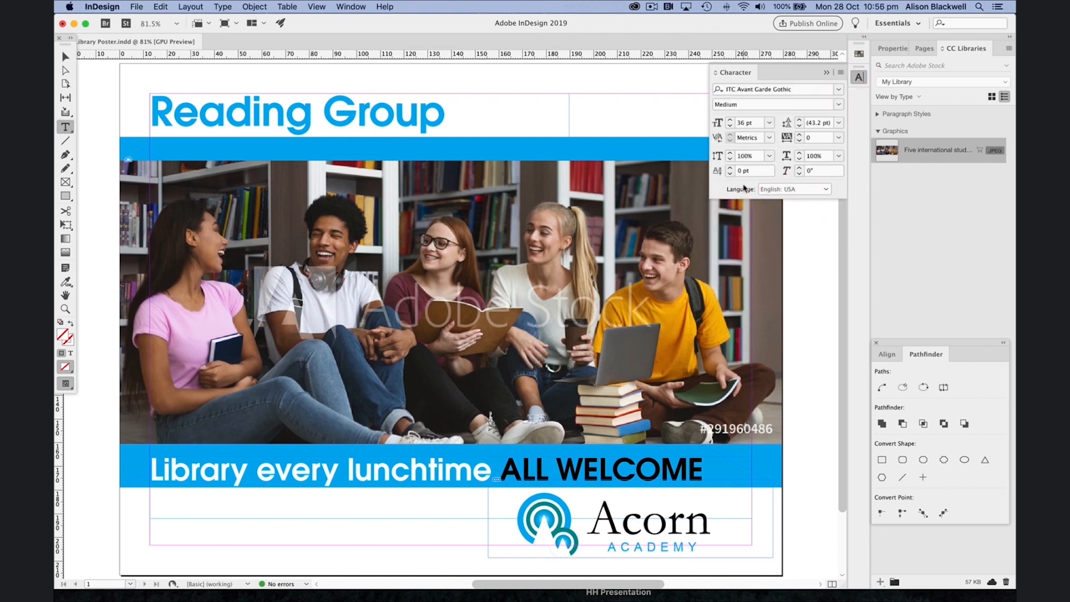
click(769, 123)
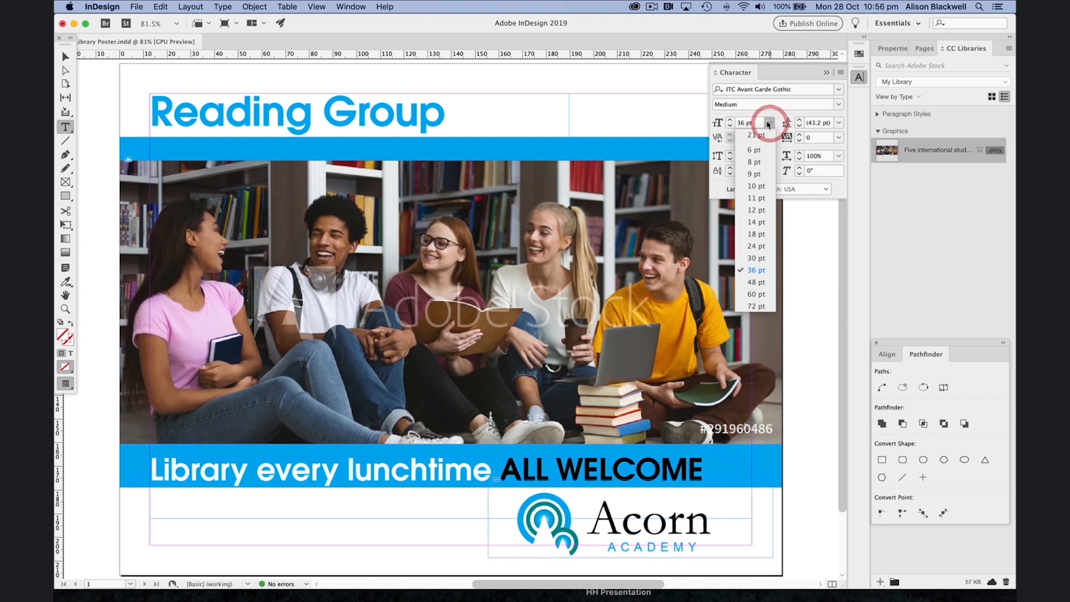
click(758, 234)
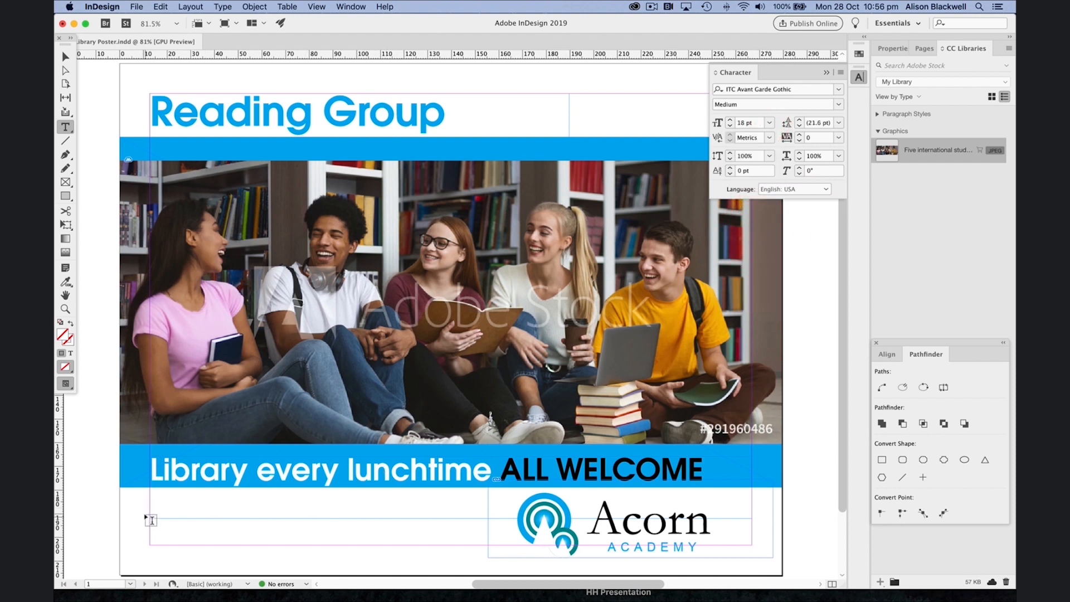
Step: Draw a text frame in the lower left, paste the Dr. Seuss quote into it, and nudge the frame into place
drag(141, 502, 477, 559)
key(super+v)
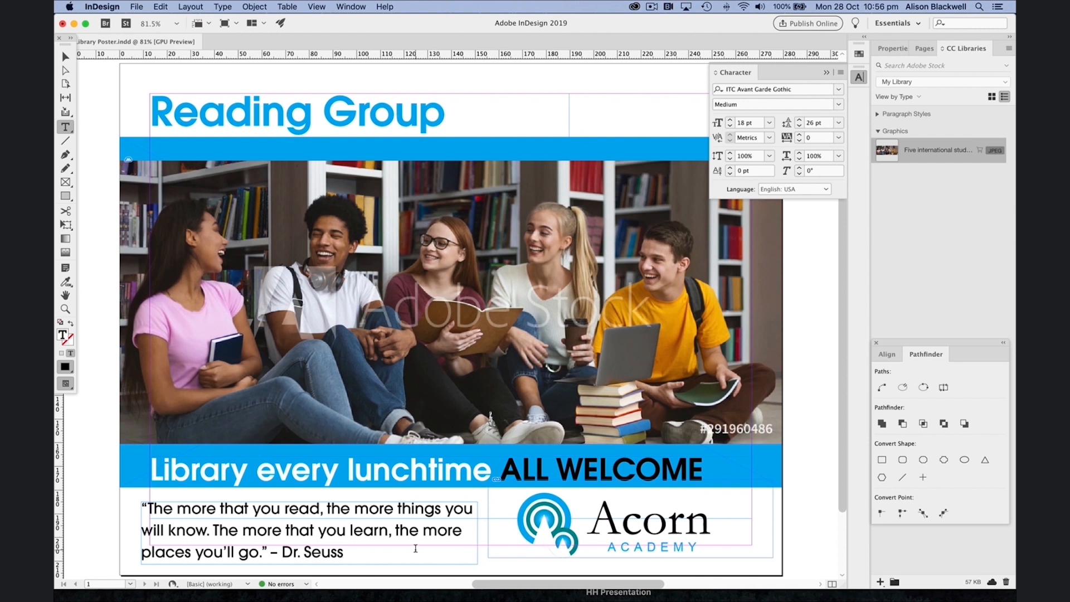
click(65, 58)
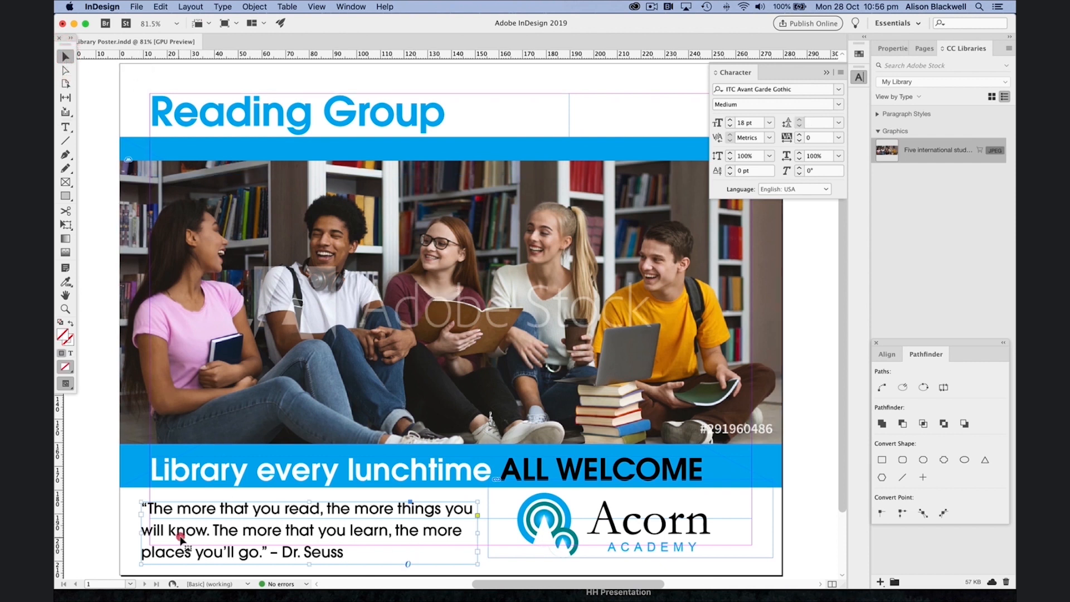
drag(185, 536, 191, 544)
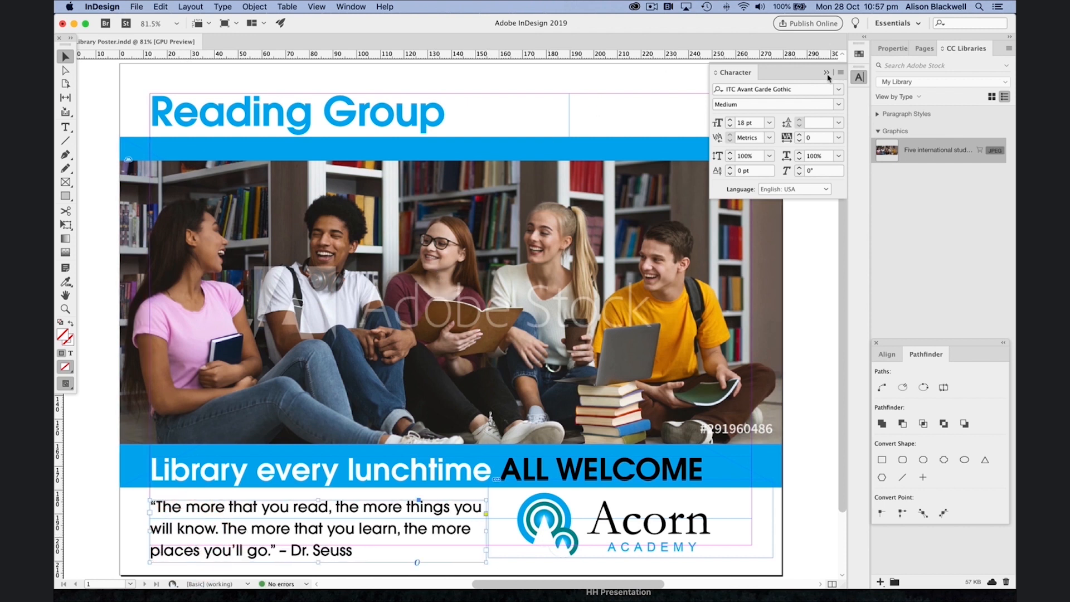
Step: Hide the character settings, deselect everything, and preview the finished poster without guides
click(826, 72)
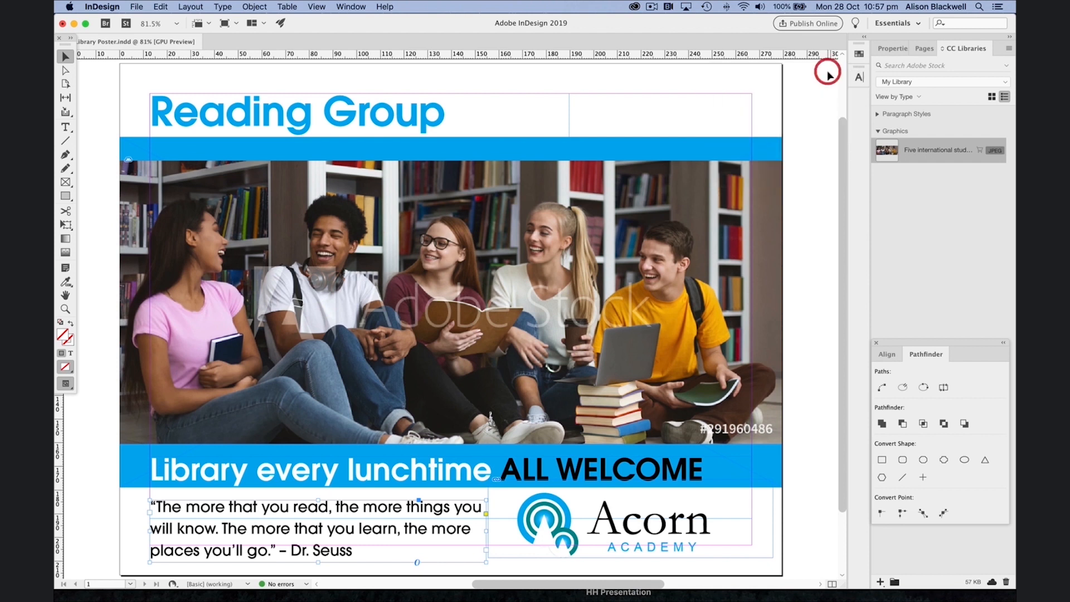
click(805, 91)
key(w)
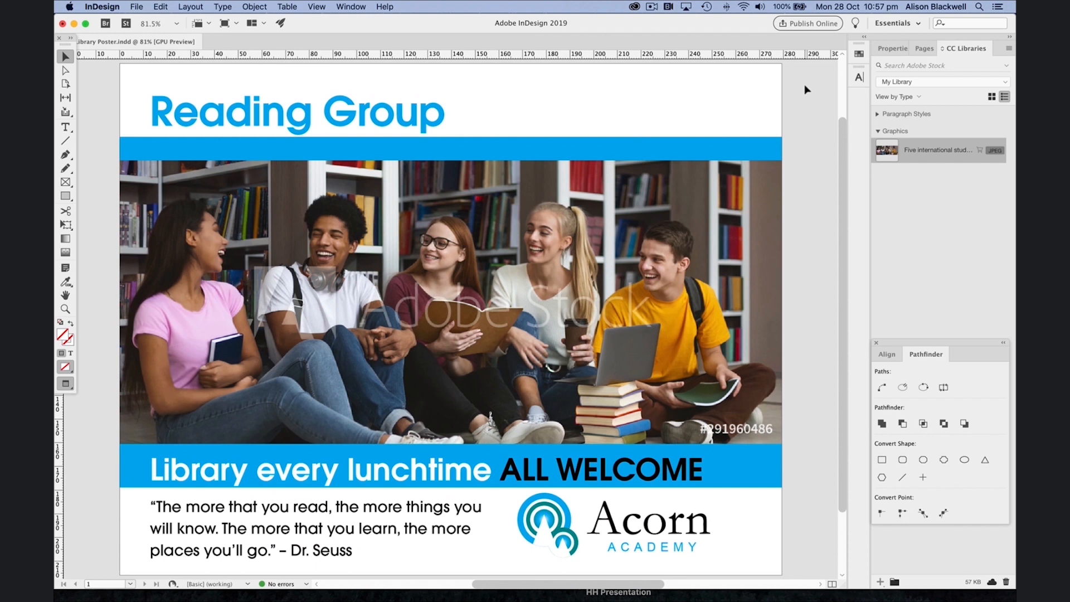
Step: Show the frame edges and draw a rectangle frame across the top right of the page beside the headline
key(w)
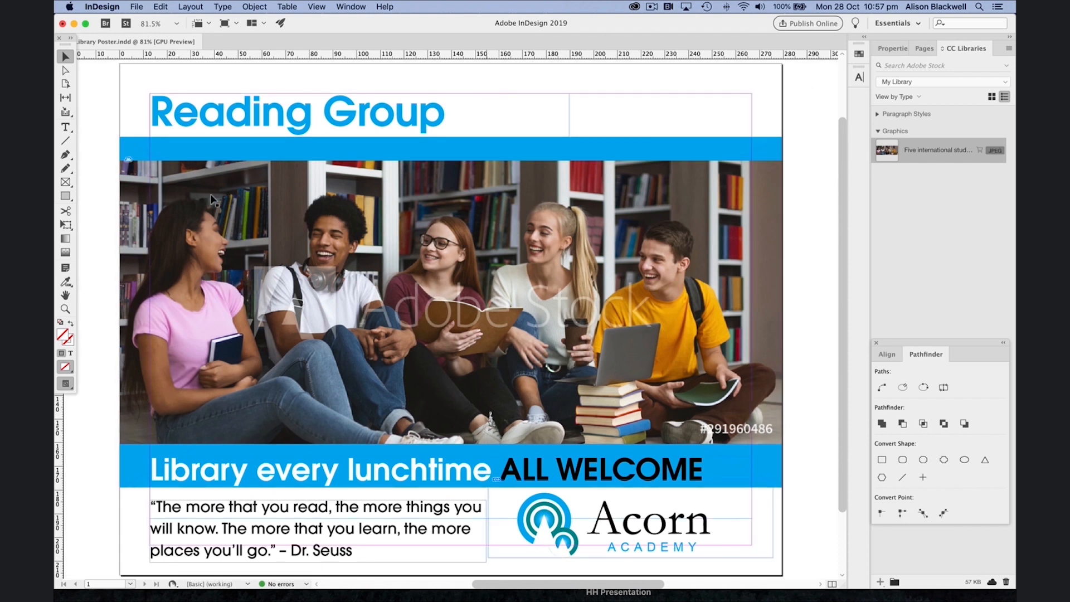
key(period)
click(66, 182)
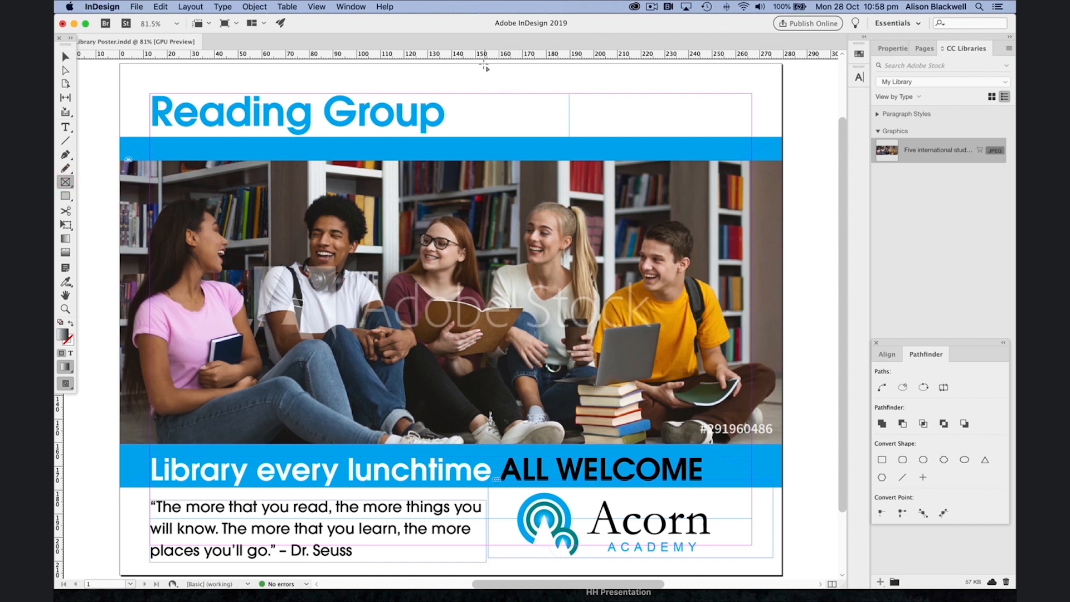
drag(482, 65, 782, 137)
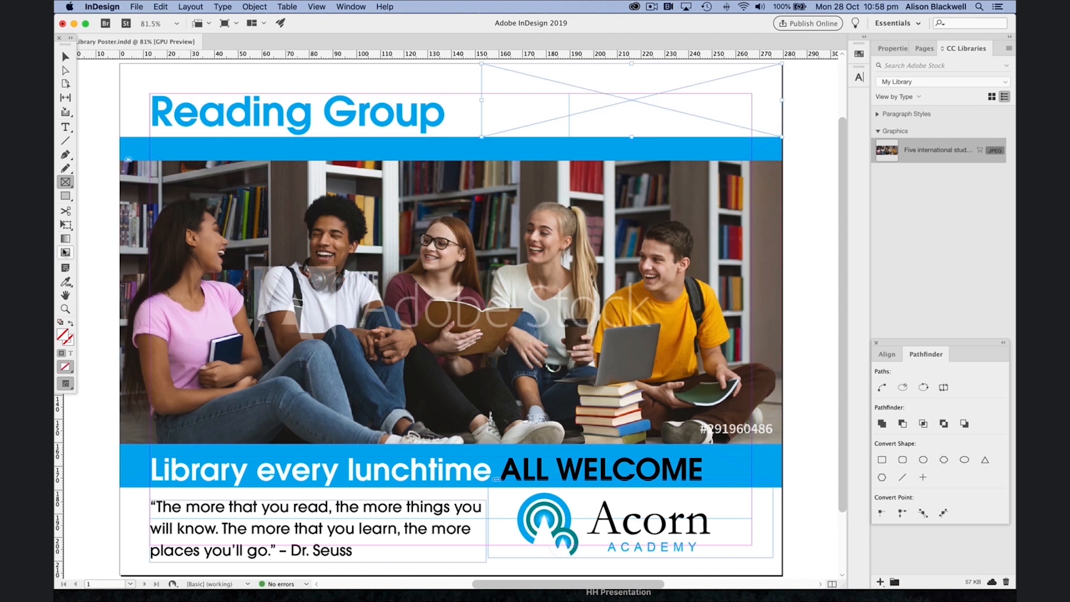
Step: Fill the top-right frame with a linear gradient running from white to the C=100 M=0 Y=0 K=0 cyan swatch
double_click(65, 239)
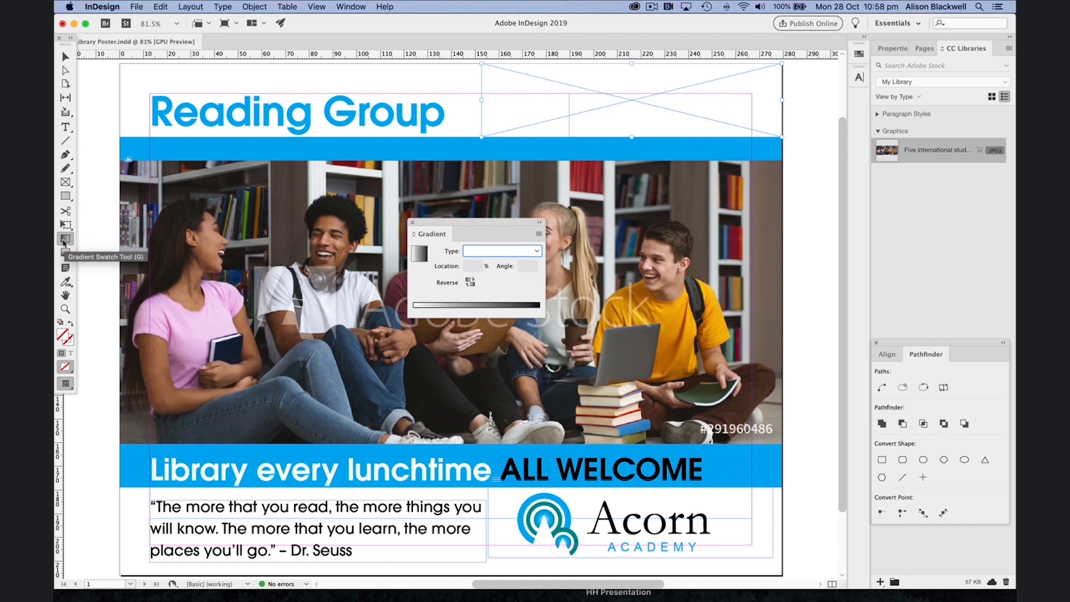
click(498, 251)
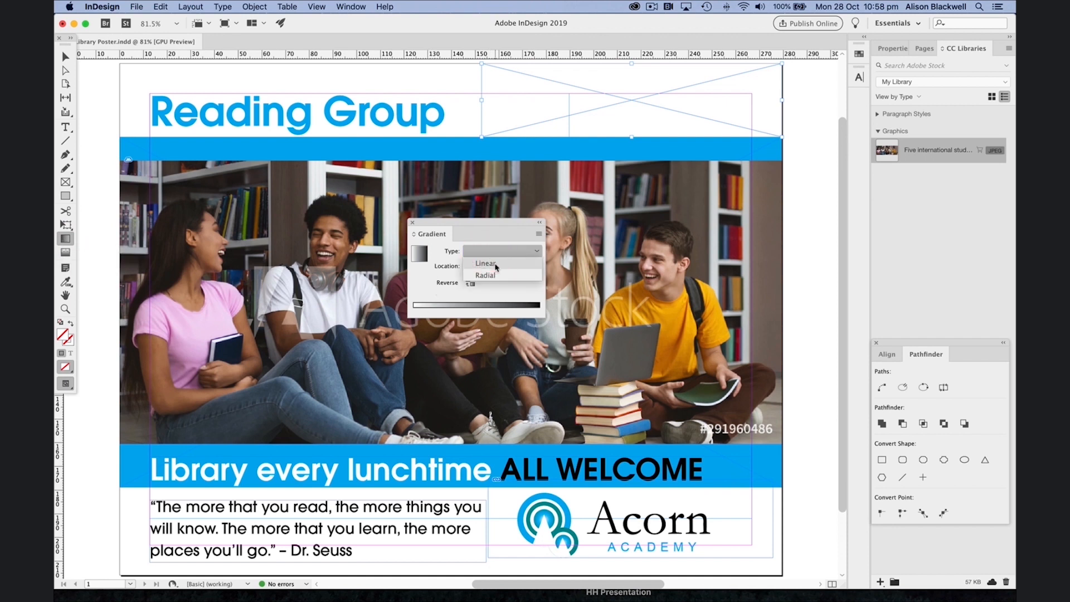
click(496, 266)
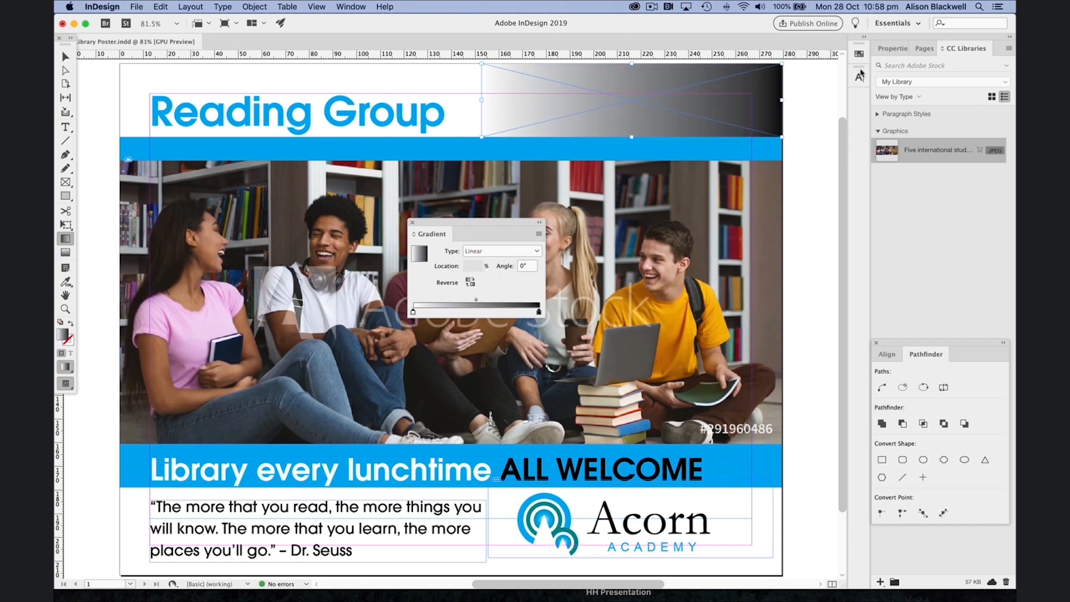
click(858, 53)
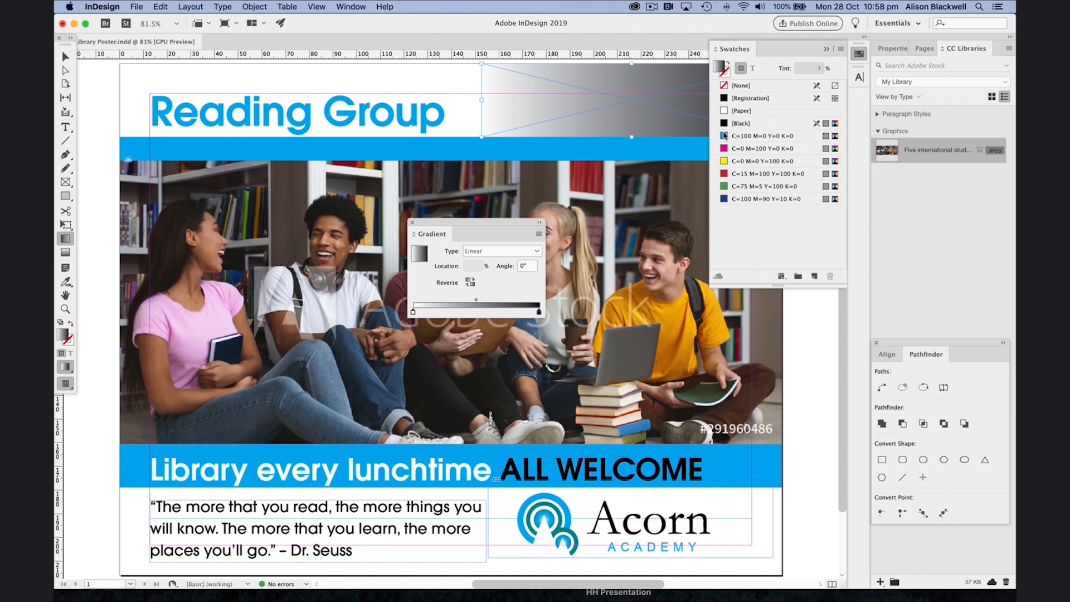
drag(724, 135, 538, 311)
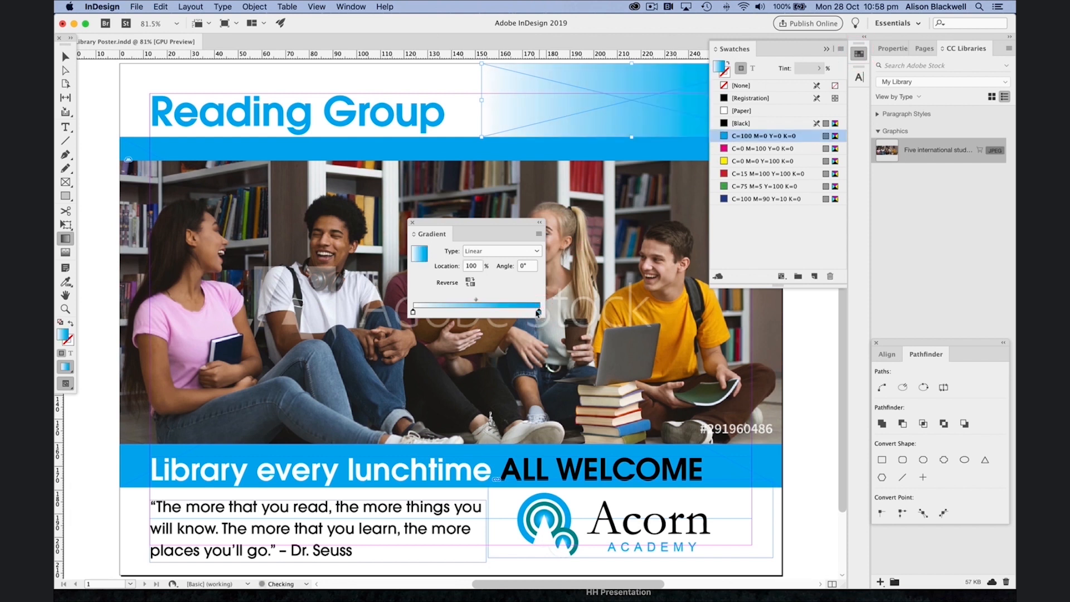
click(827, 51)
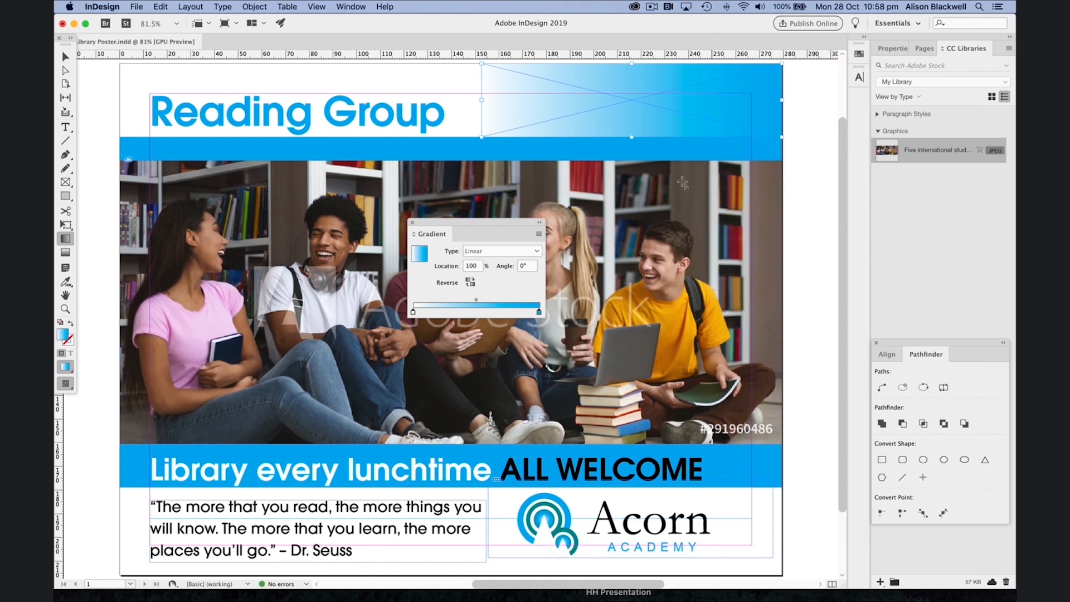
click(412, 222)
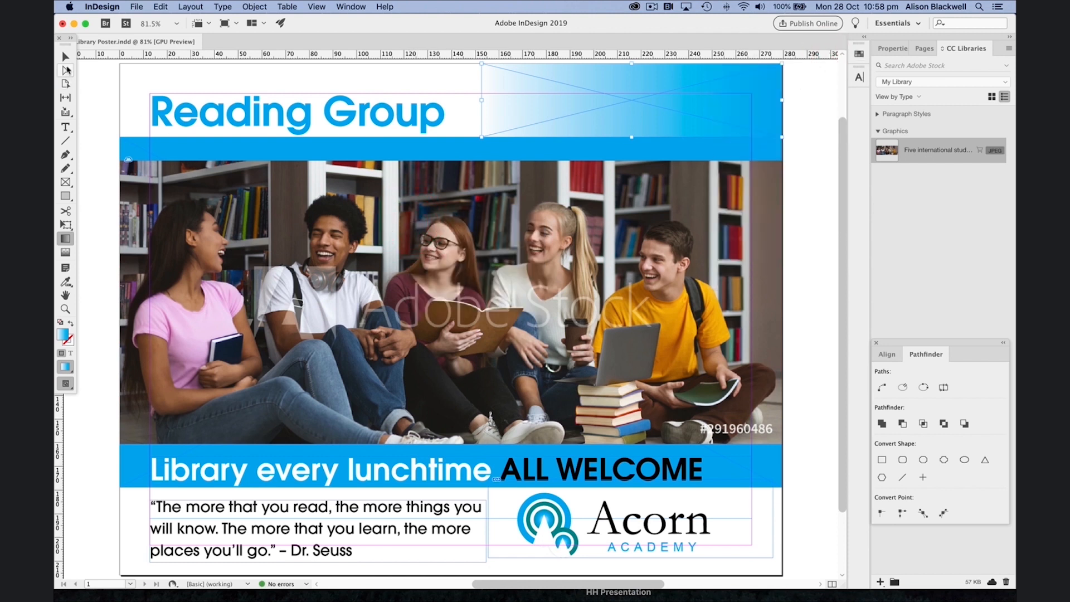
Step: Draw a rectangle frame covering the lower-left area behind the Dr. Seuss quote
click(65, 57)
click(87, 85)
click(65, 182)
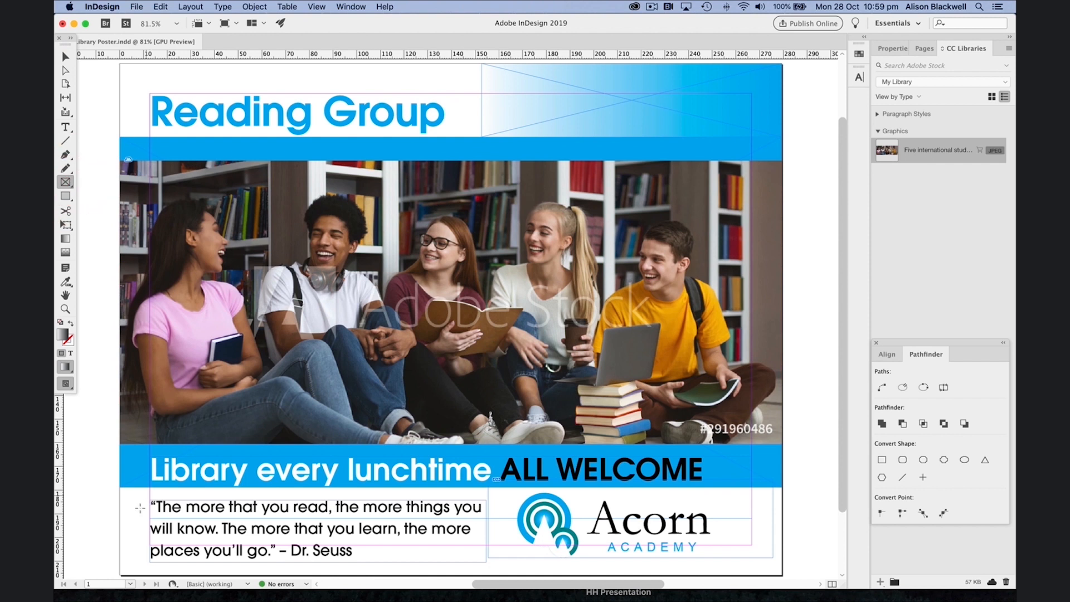
drag(120, 488, 496, 575)
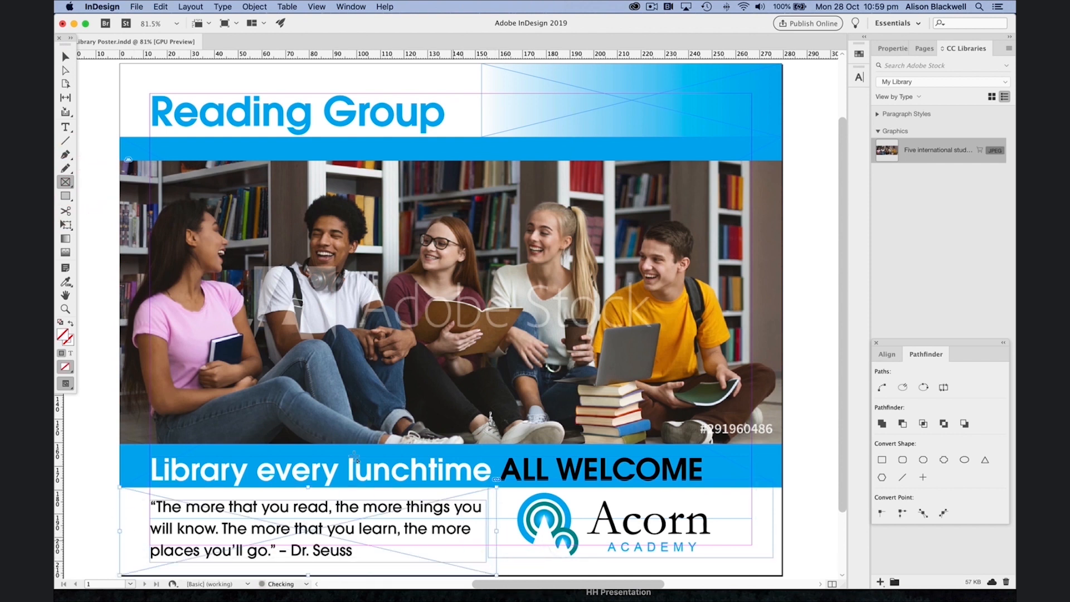
Step: Fill the lower-left frame with a linear white-to-cyan gradient using the C=100 swatch and set its angle to 180°
click(64, 240)
double_click(64, 239)
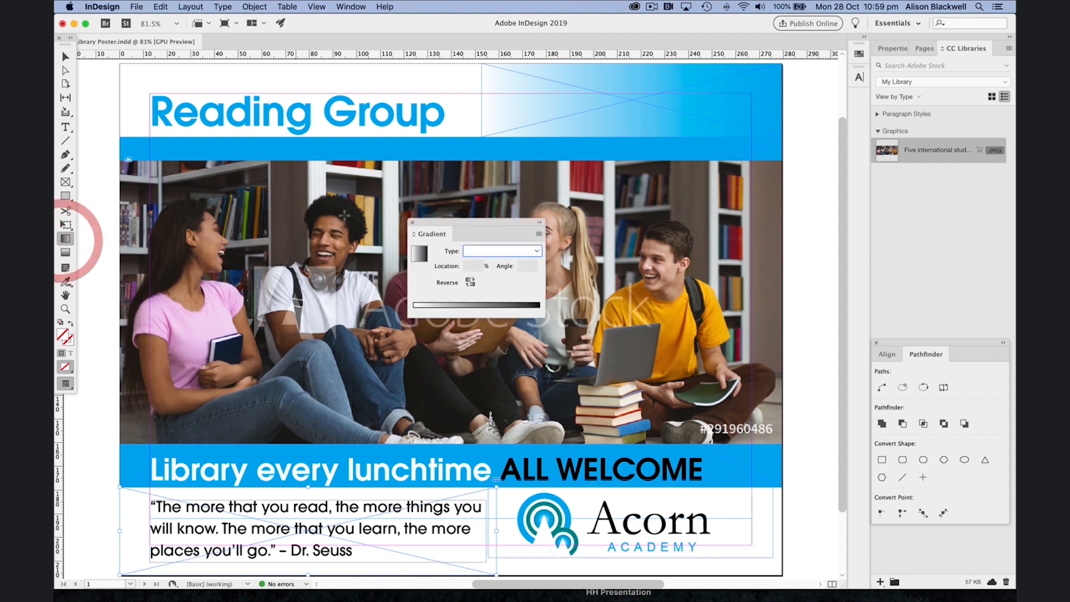
click(509, 251)
click(516, 260)
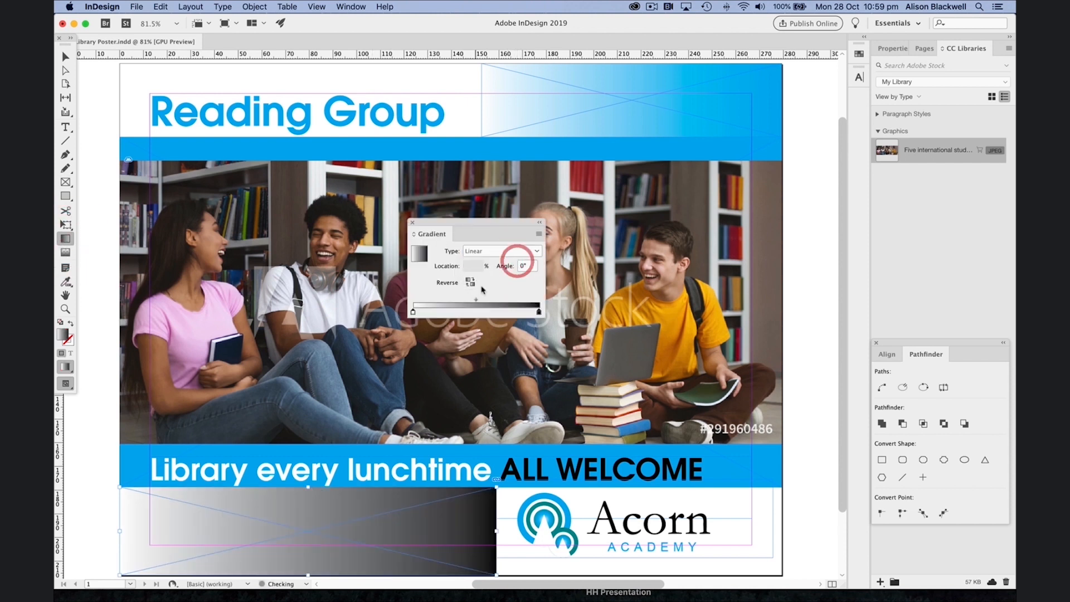
click(859, 53)
click(539, 311)
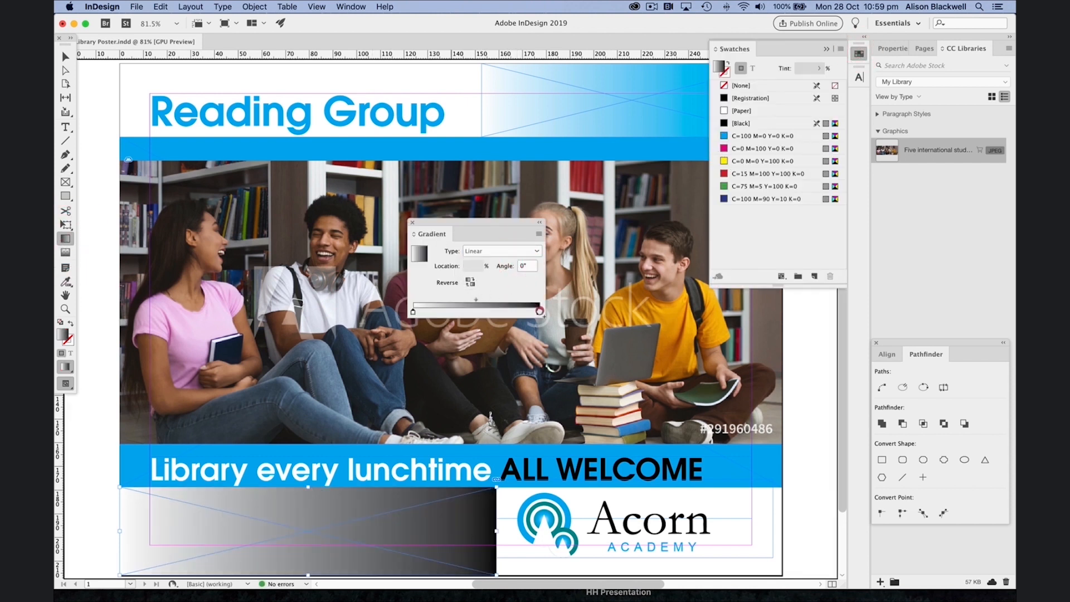
click(764, 135)
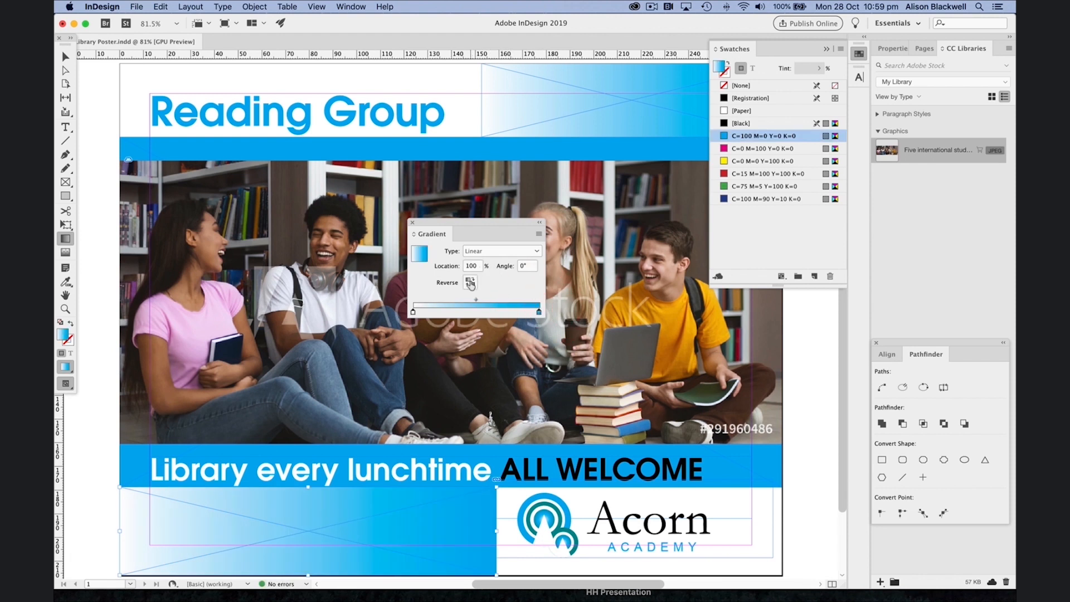
click(523, 268)
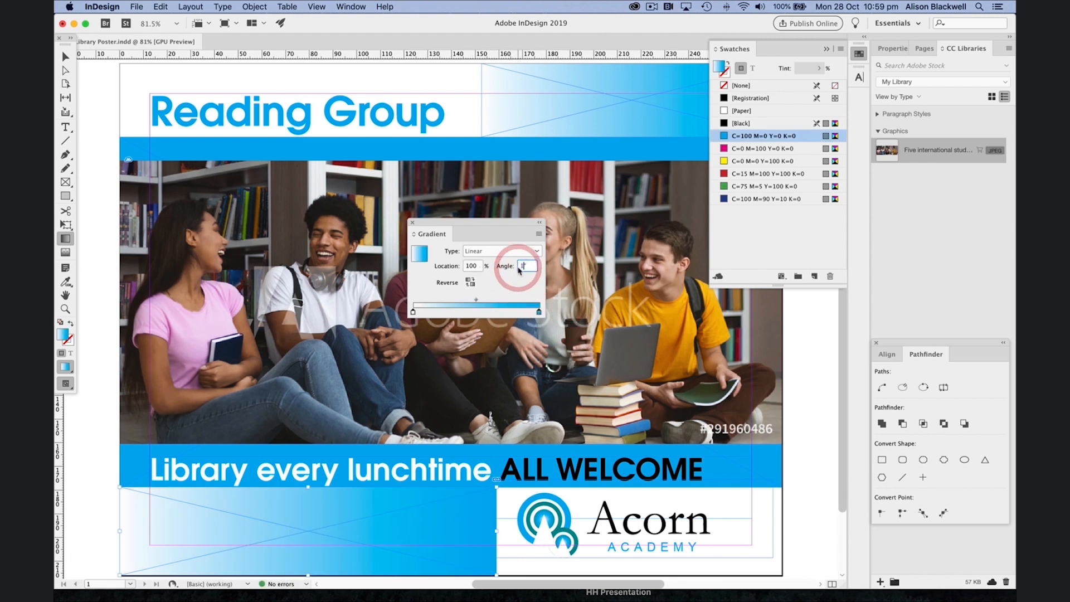
text(180)
key(Return)
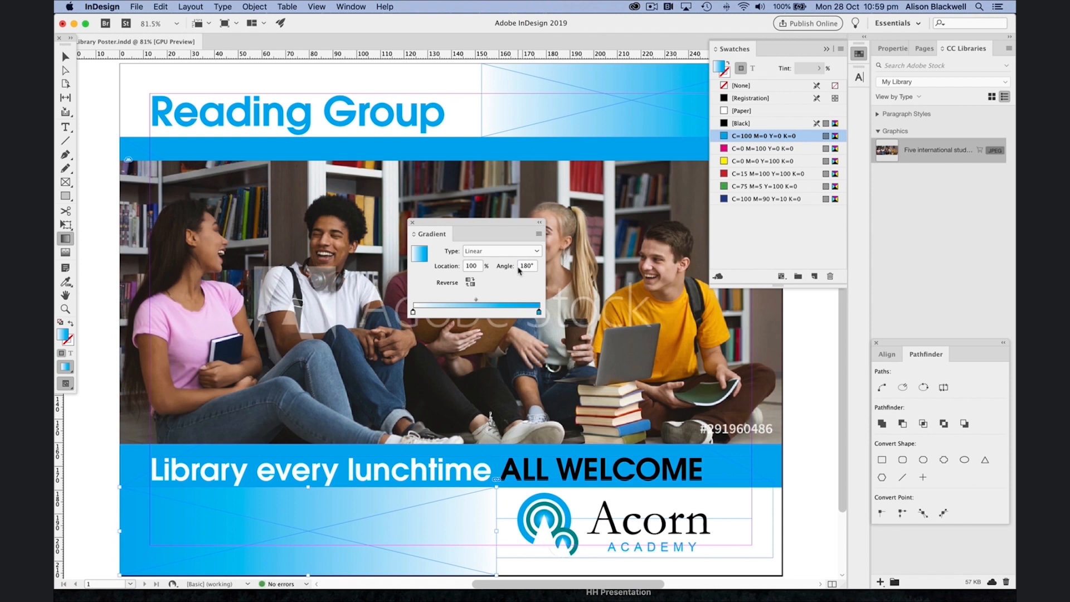
click(411, 223)
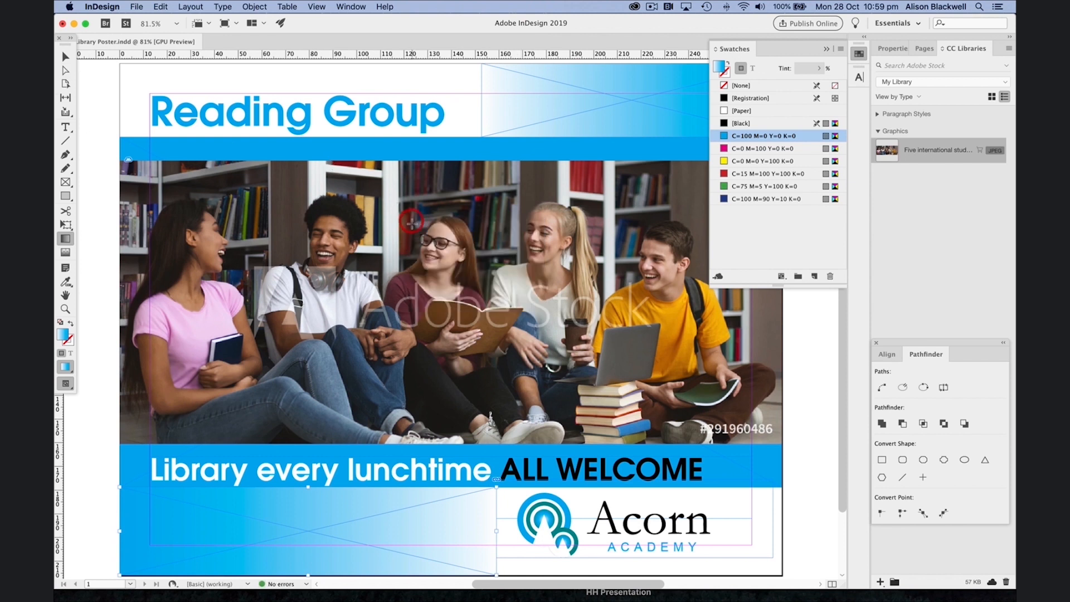
Step: Send the lower-left gradient frame to the back so the quote shows on top of it
click(64, 56)
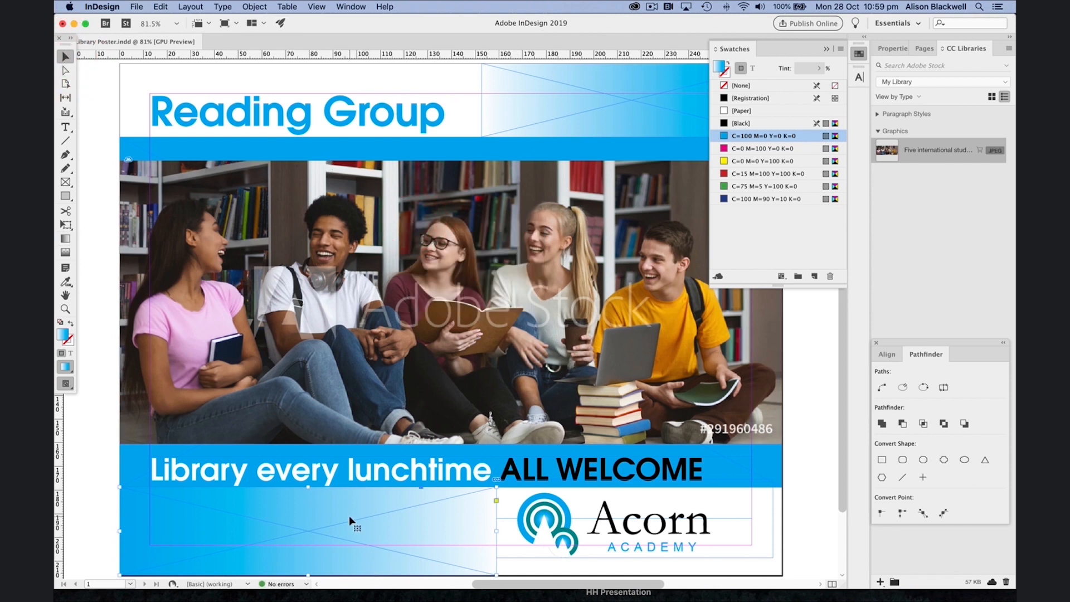
click(247, 6)
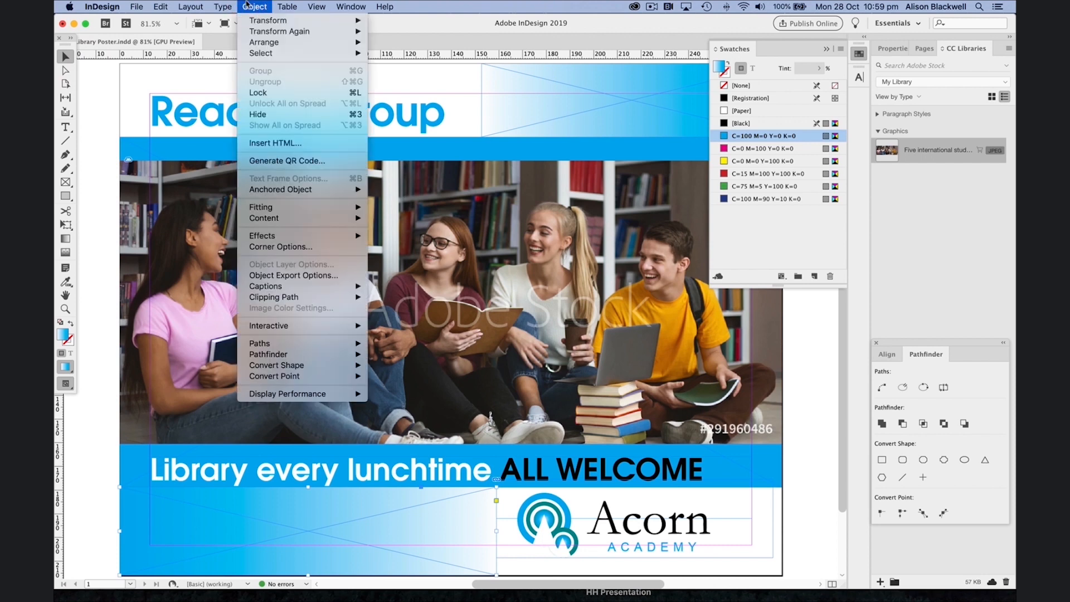
mouse_move(279, 45)
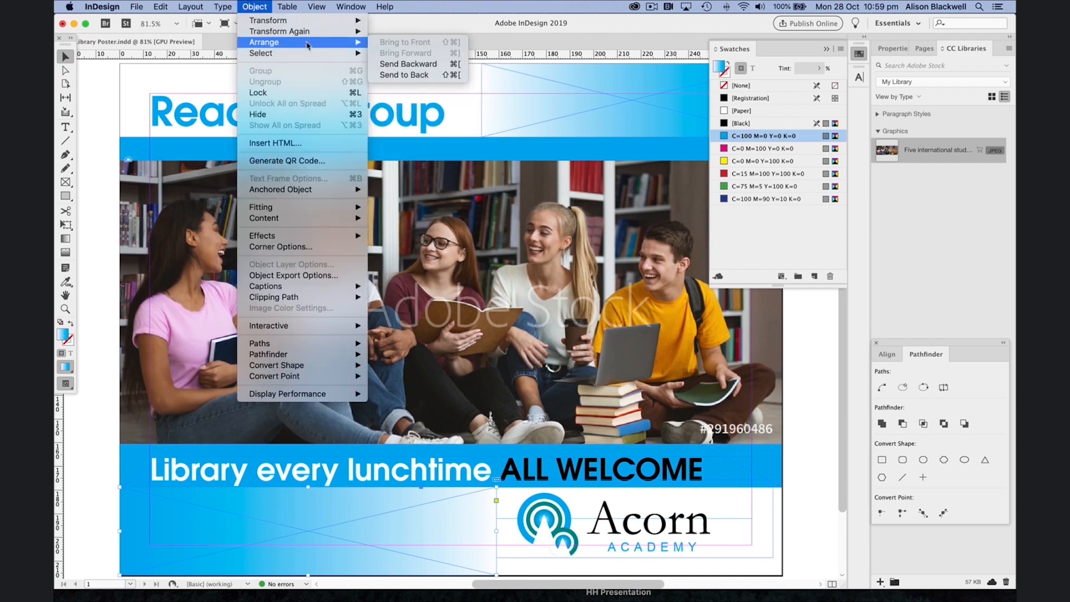
click(392, 75)
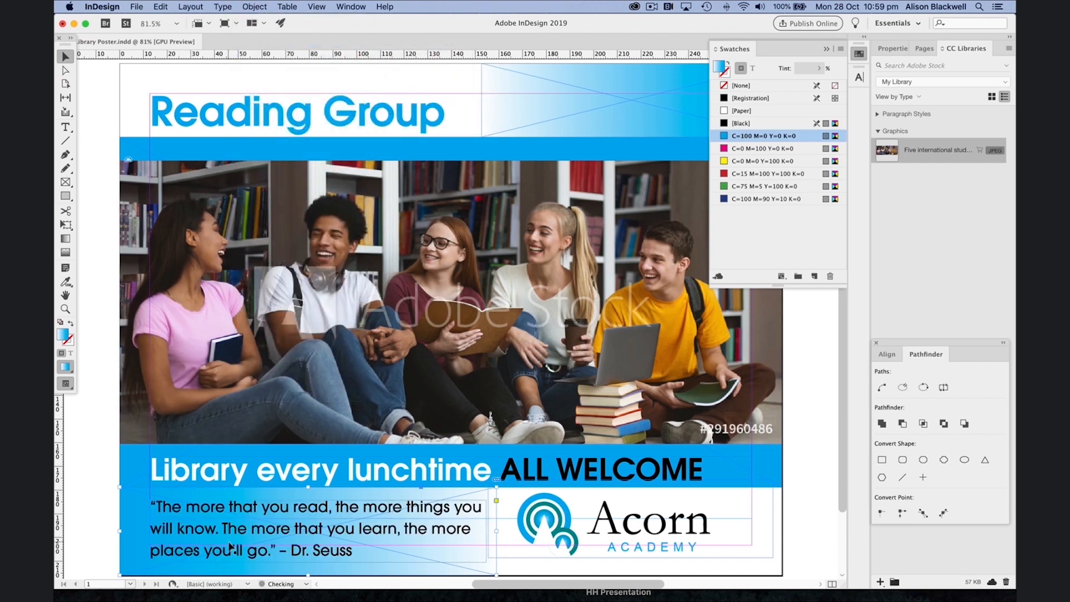
click(828, 49)
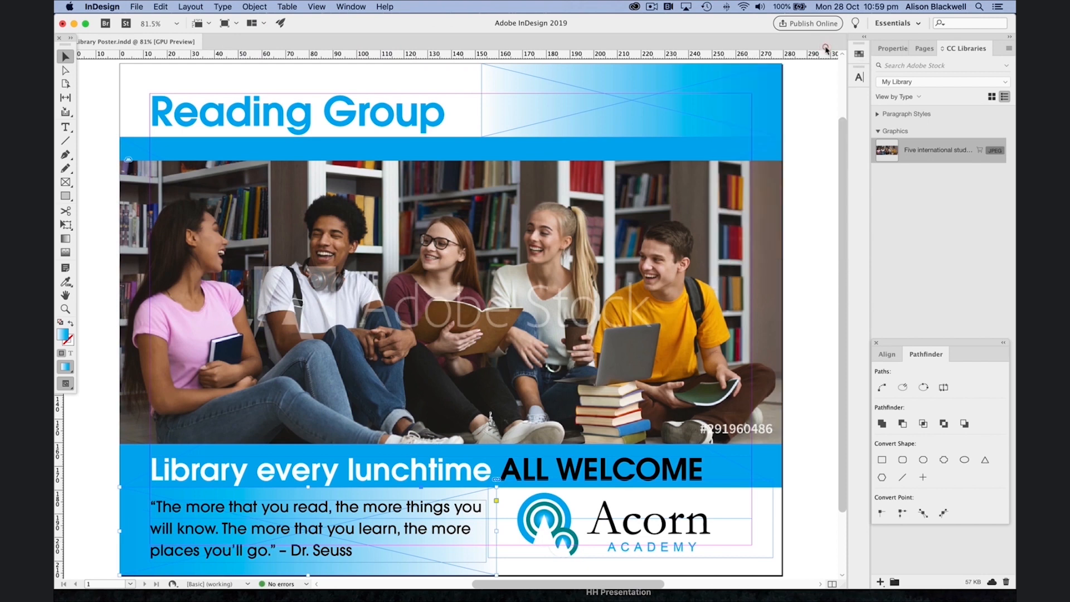
Step: Switch to preview mode and save the document as Library Poster, replacing the existing file
key(w)
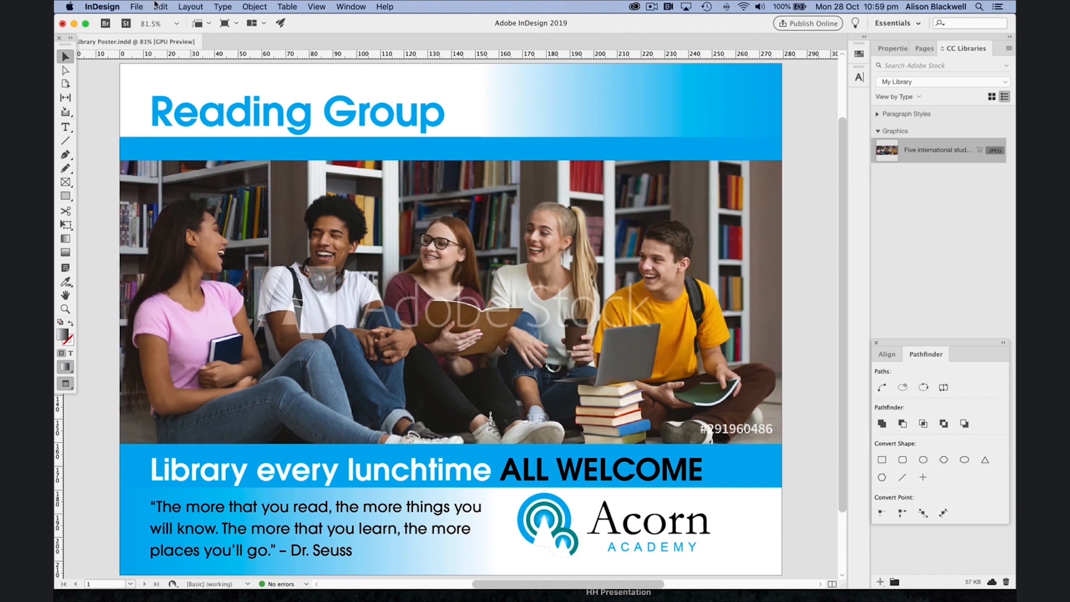
click(136, 7)
click(156, 82)
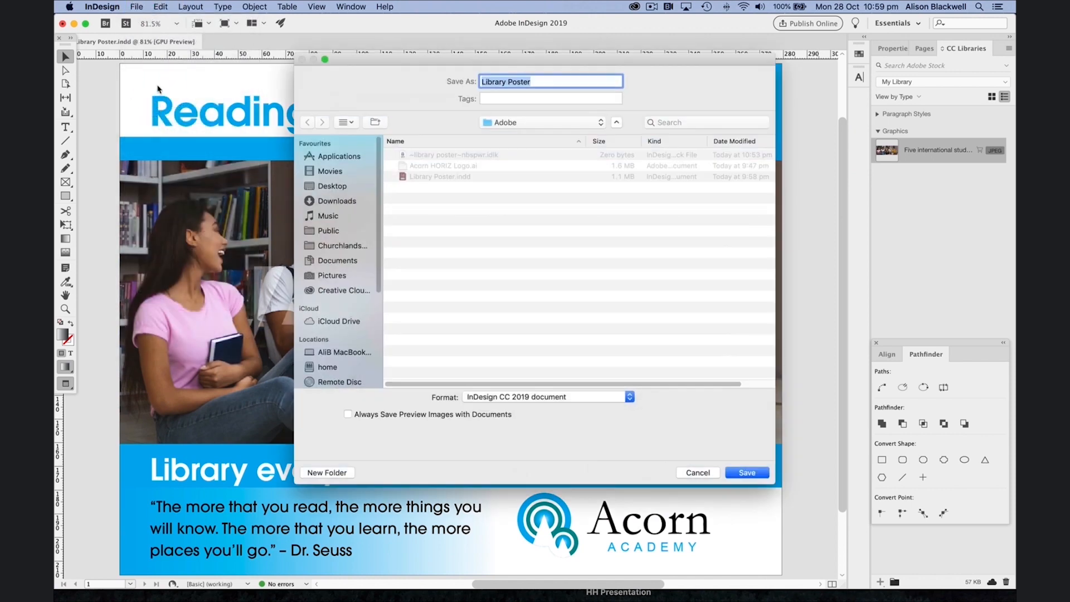
click(745, 472)
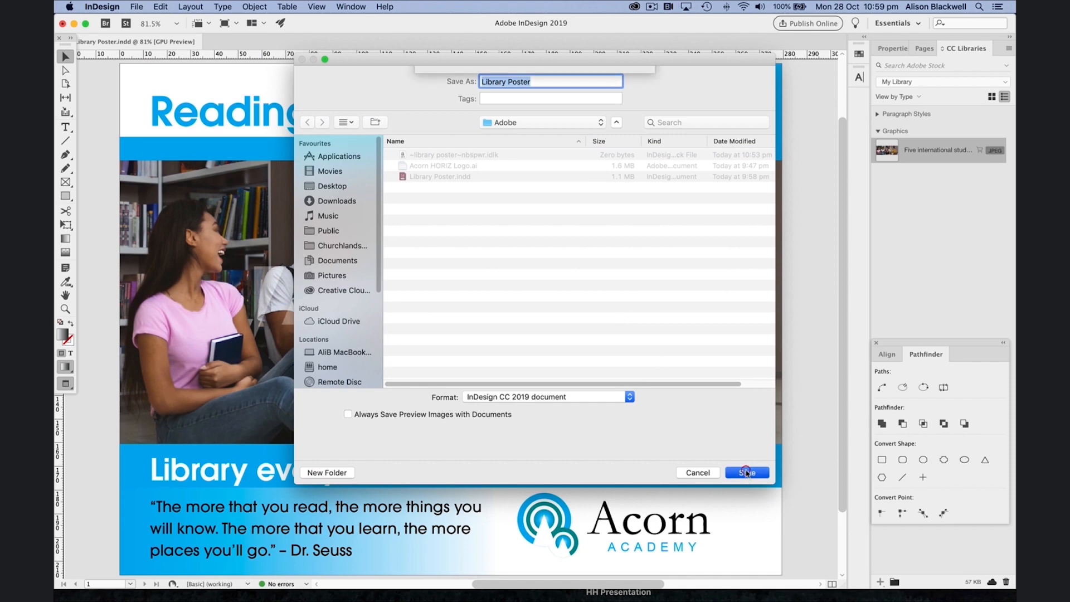
click(636, 138)
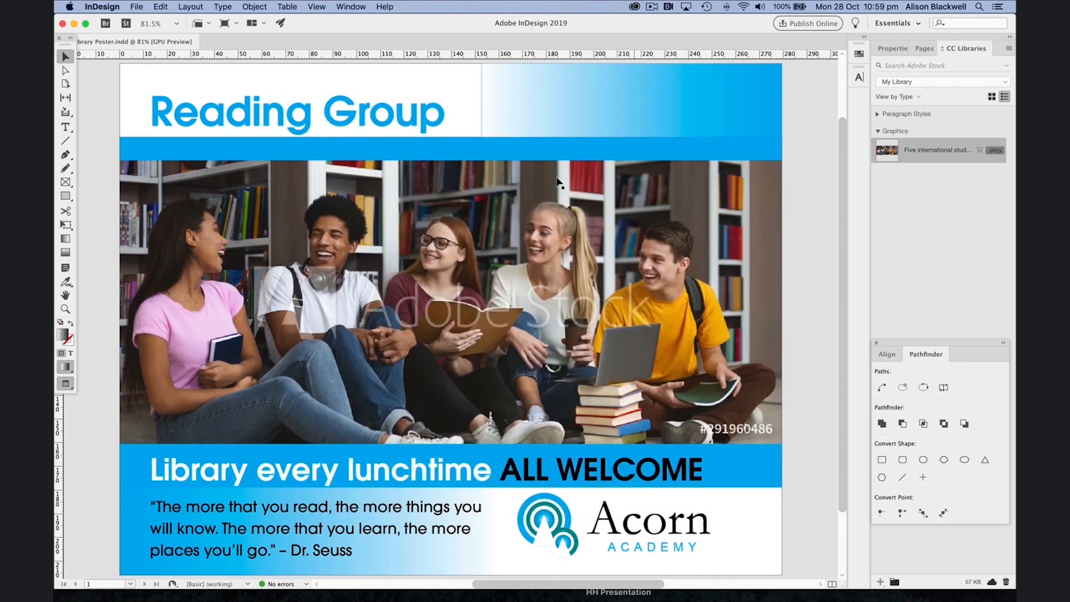
Step: Export the poster as Adobe PDF (Print) named Library Poster_Print using the High Quality Print preset
click(136, 7)
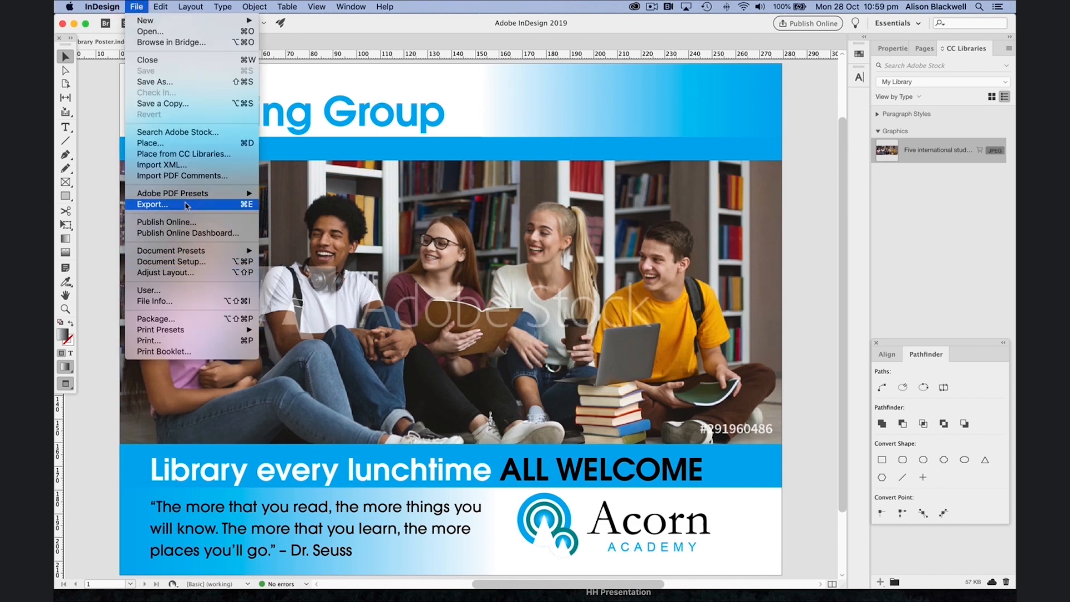
click(162, 204)
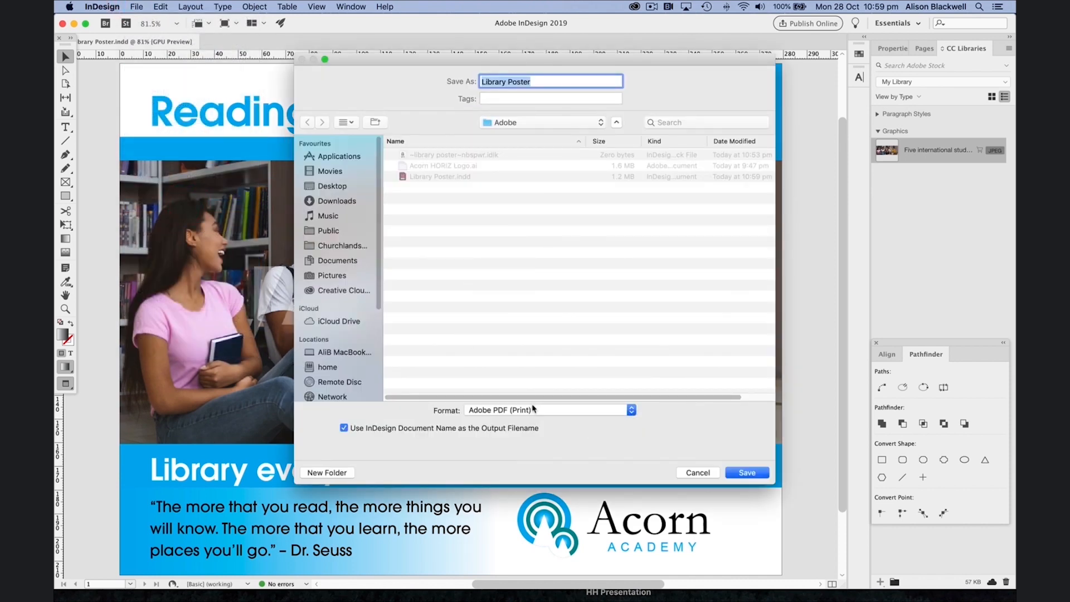
click(533, 408)
click(535, 408)
click(540, 81)
text(_Print)
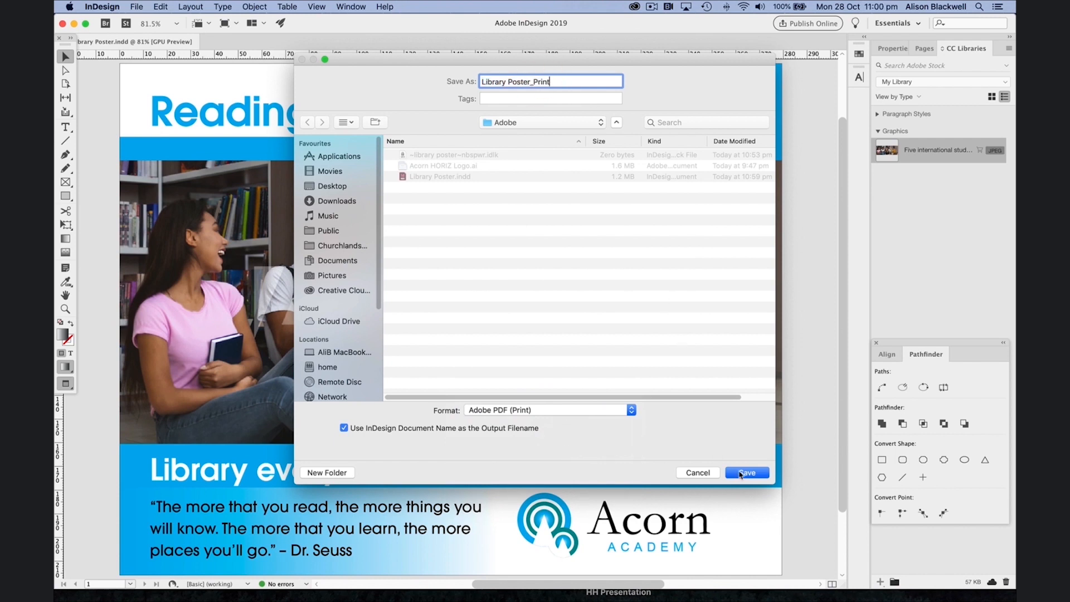
click(741, 473)
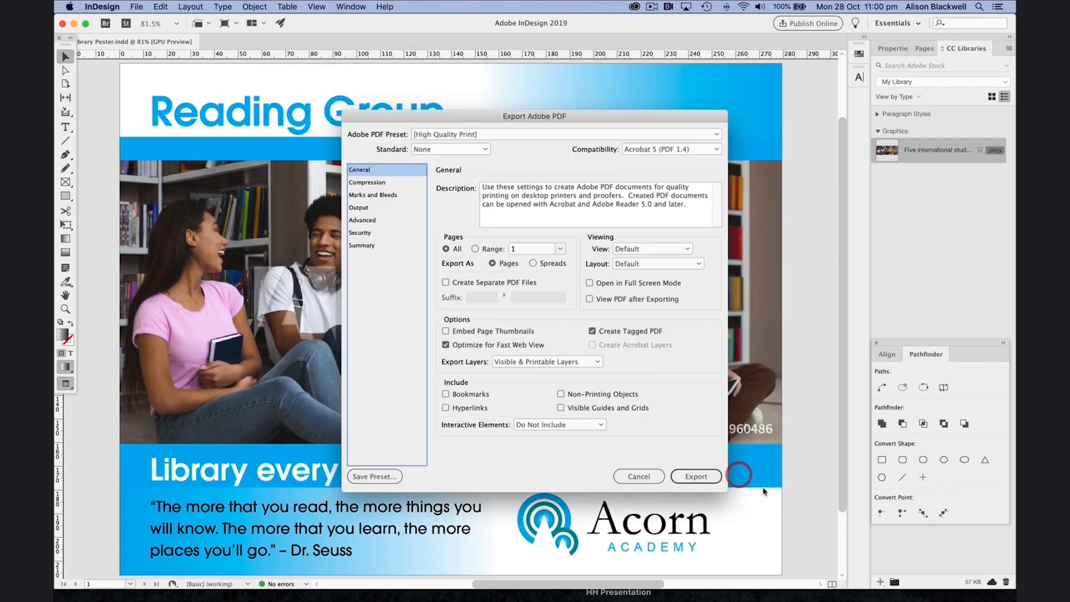
click(704, 477)
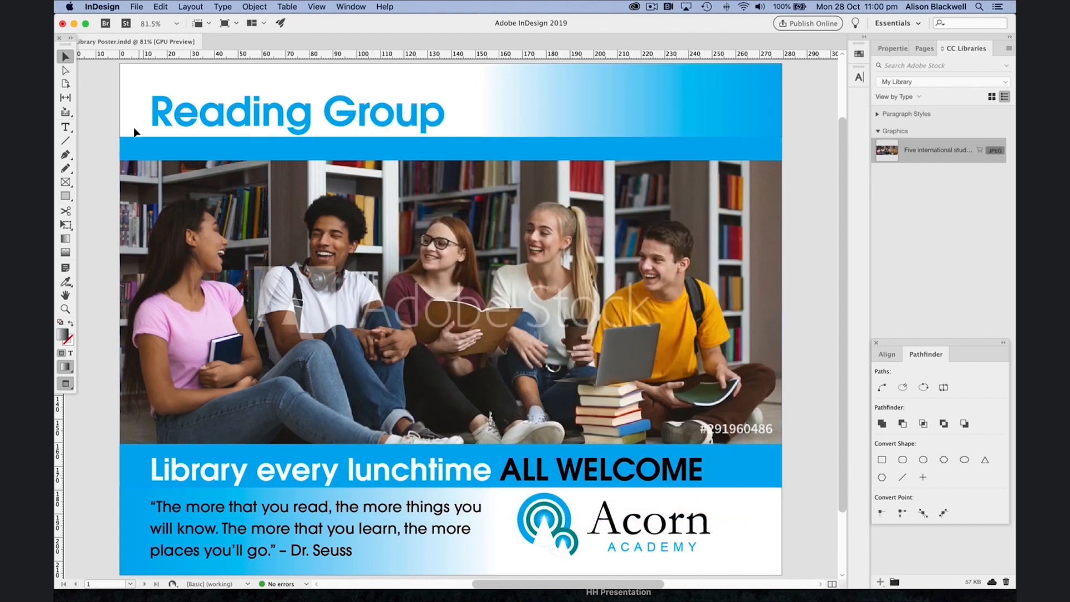
Step: Export the poster as a PNG named Library Poster_Web with Transparent Background turned off
click(136, 7)
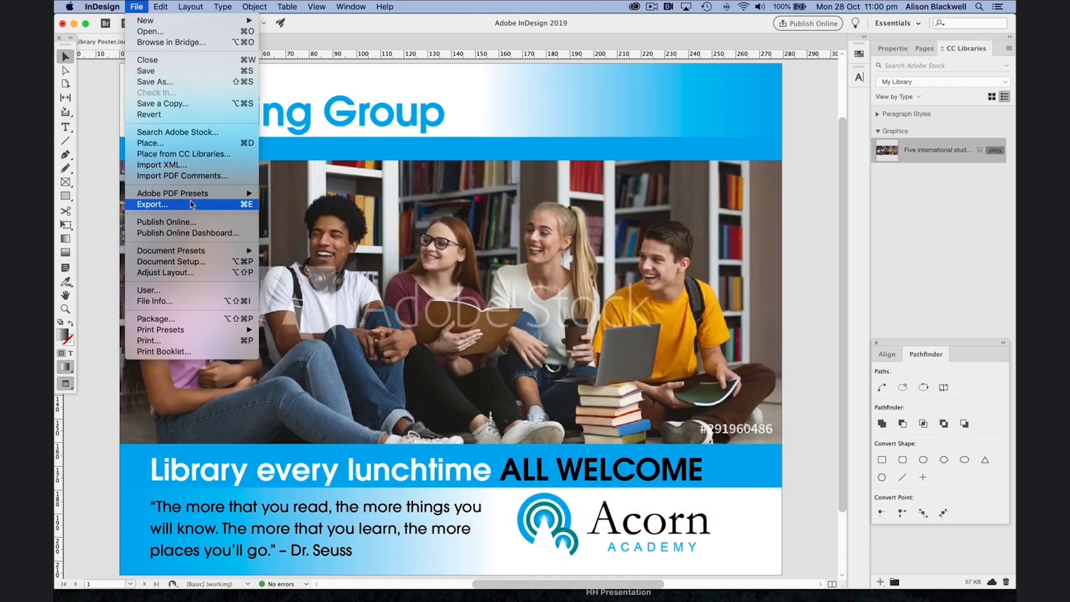
click(192, 204)
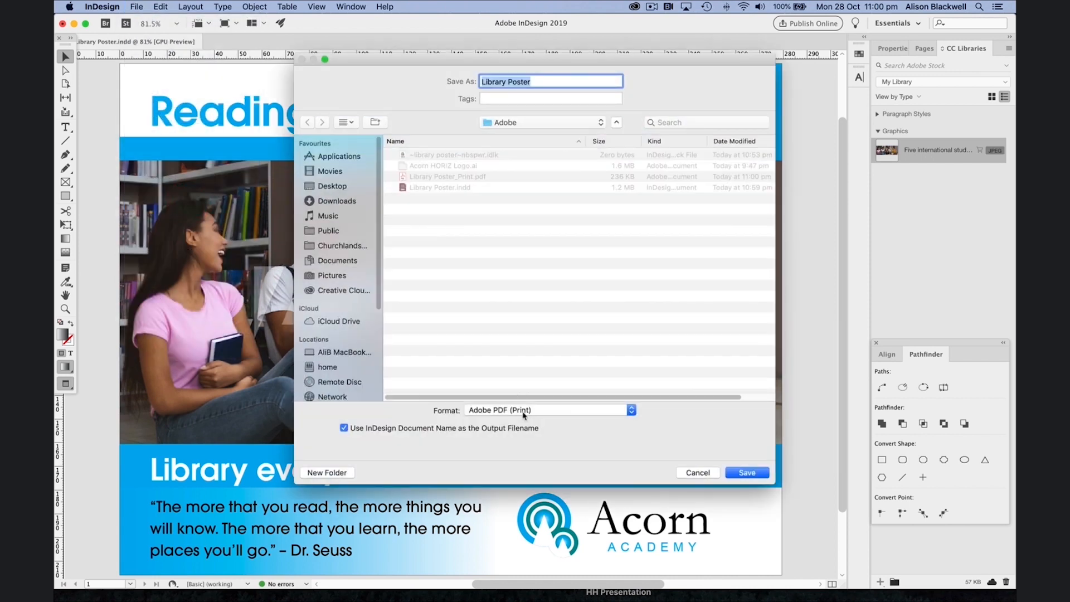
click(524, 412)
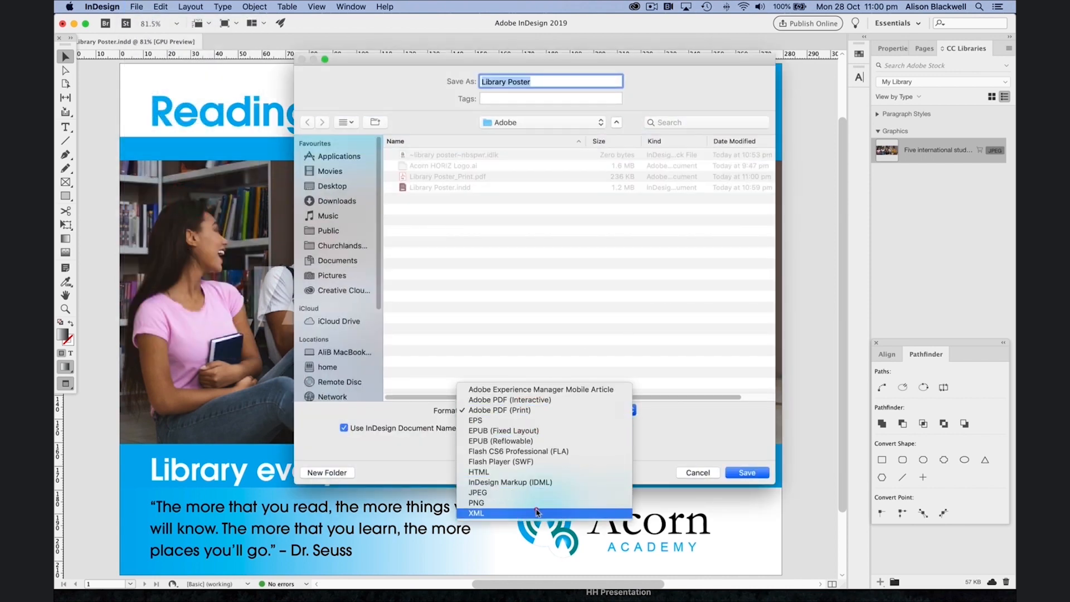
click(536, 503)
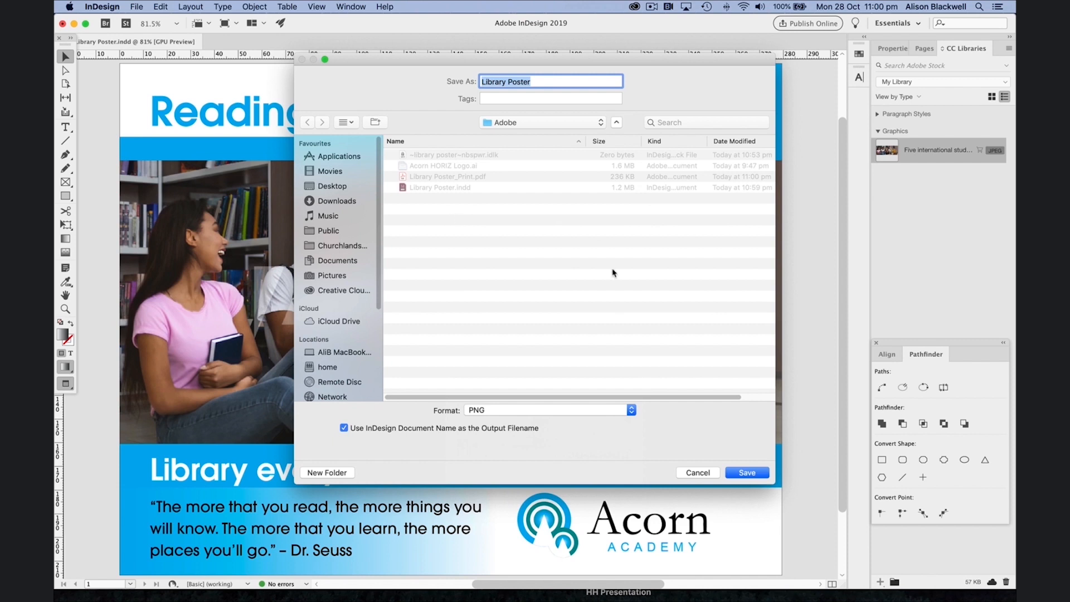
click(549, 82)
text(_Web)
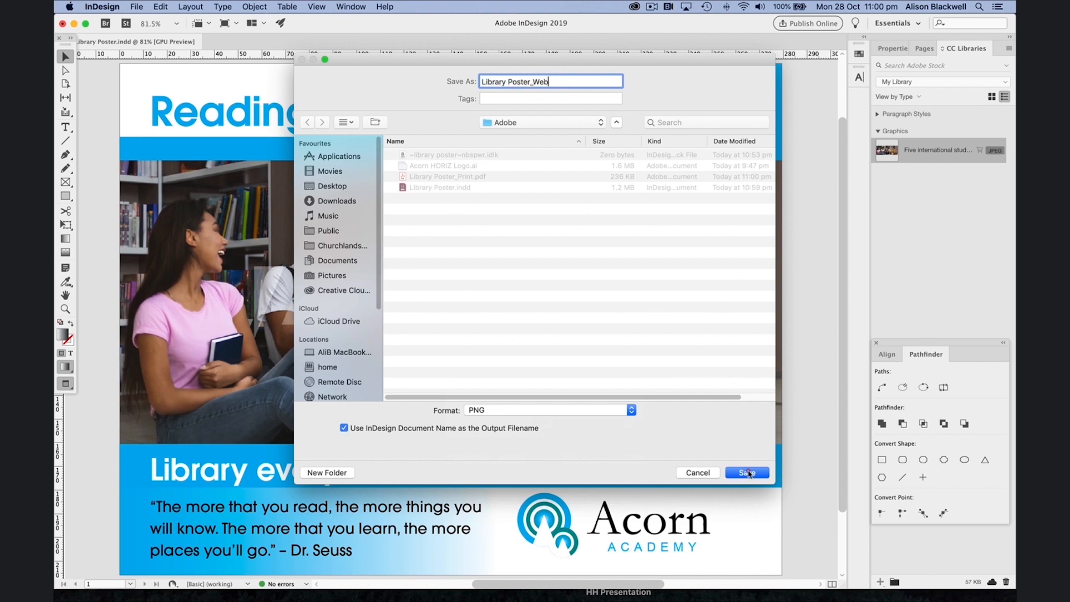
click(747, 473)
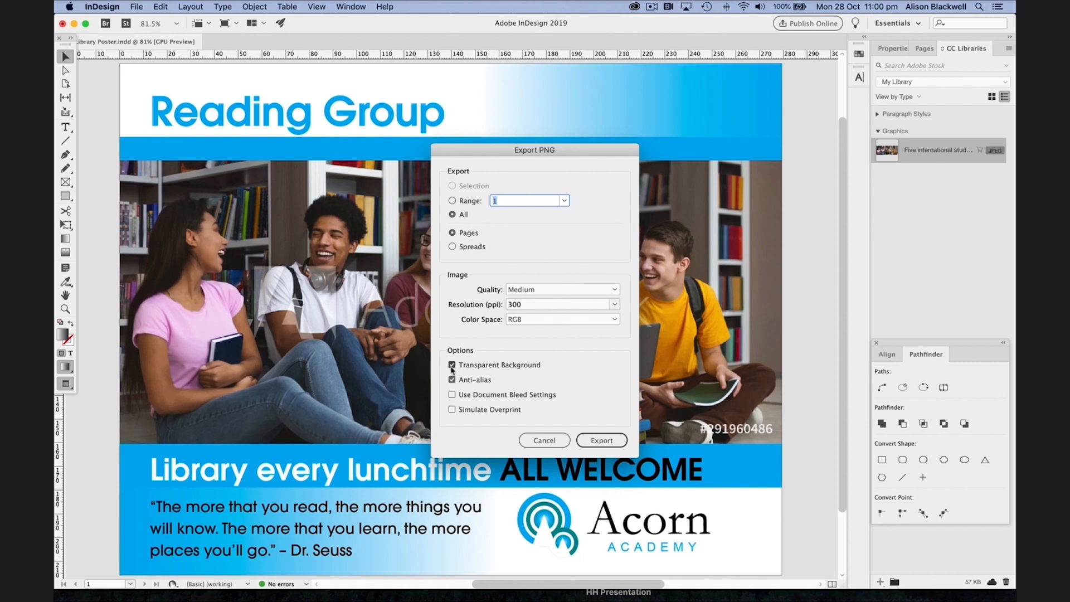
click(451, 366)
click(600, 440)
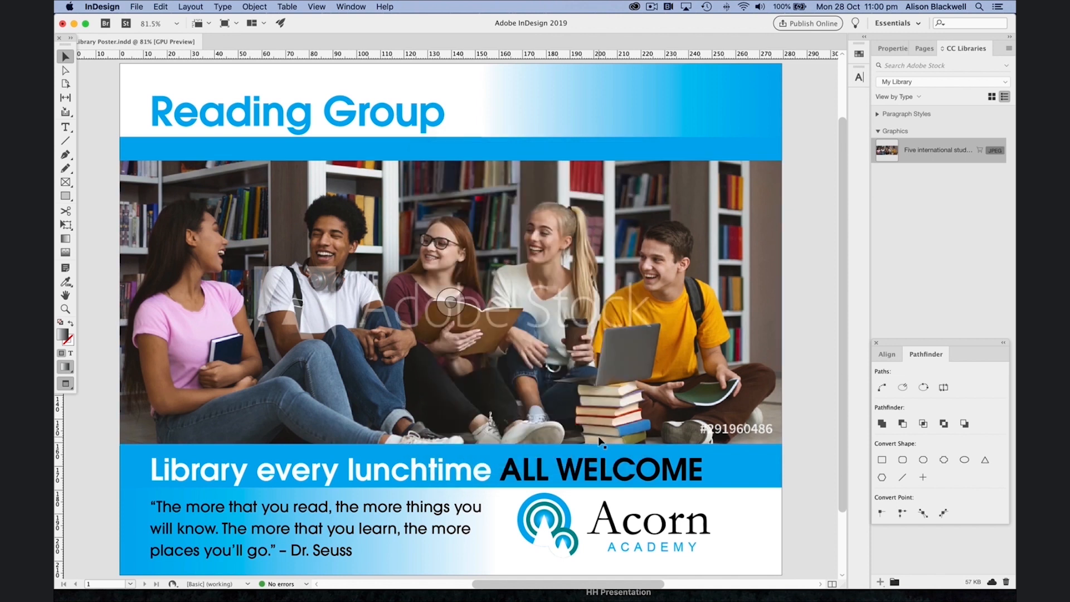